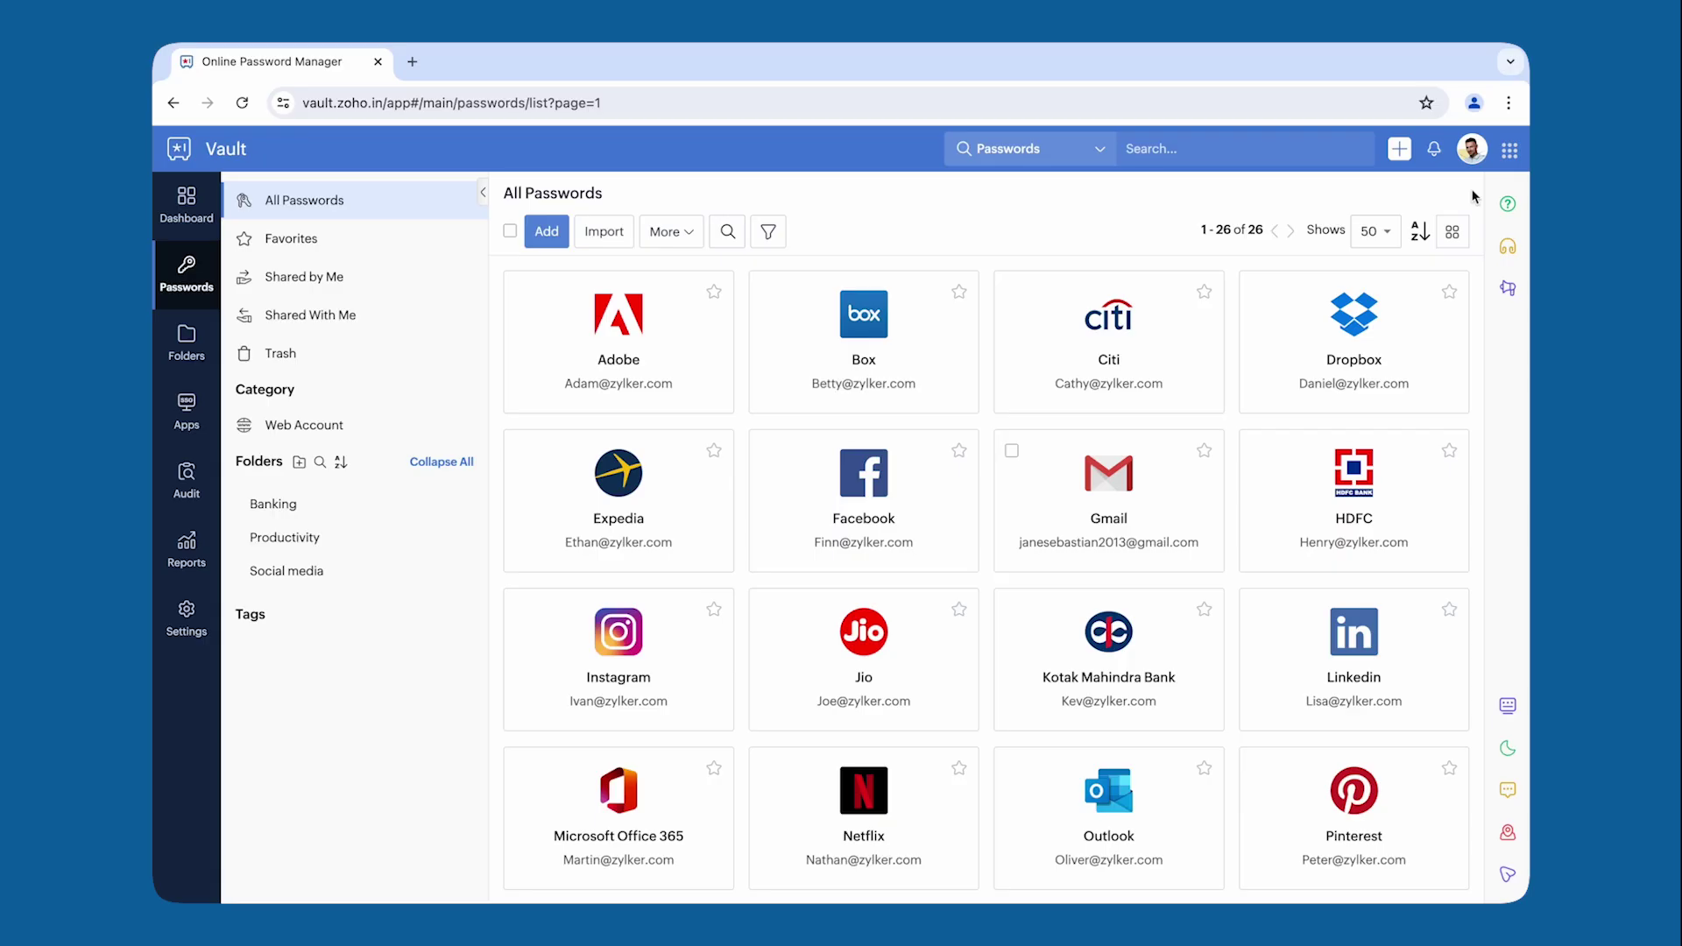
Step: Add the Chrome version of Zoho Vault from the Browser Extensions panel and confirm its permissions
click(1473, 151)
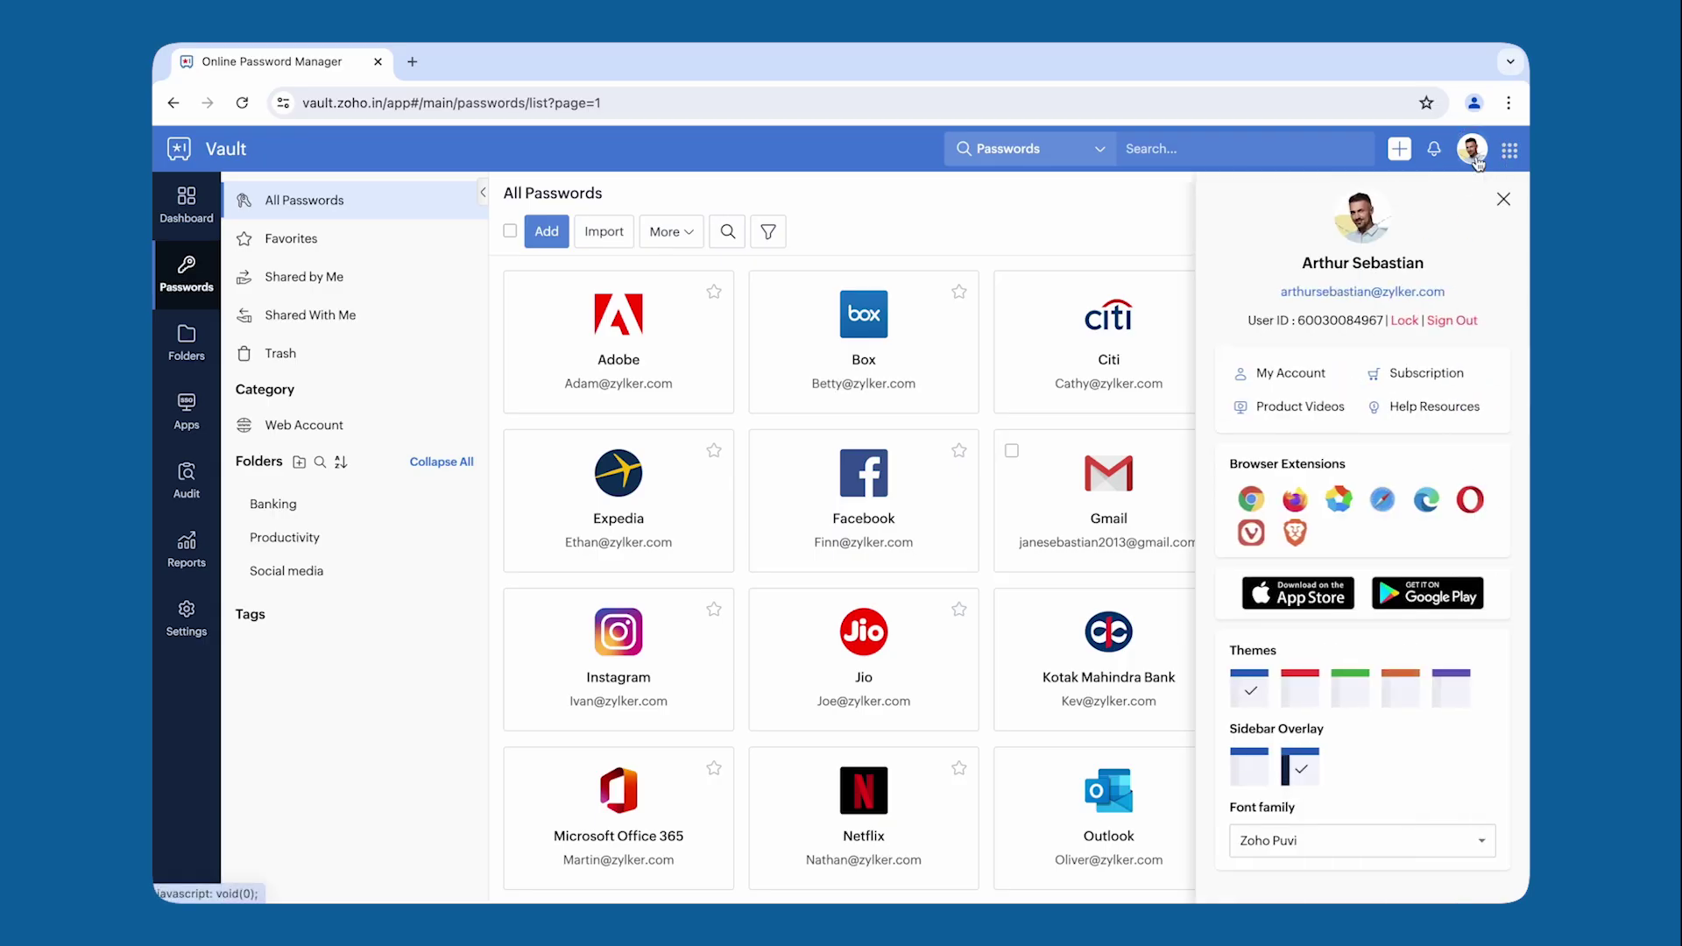
click(1253, 500)
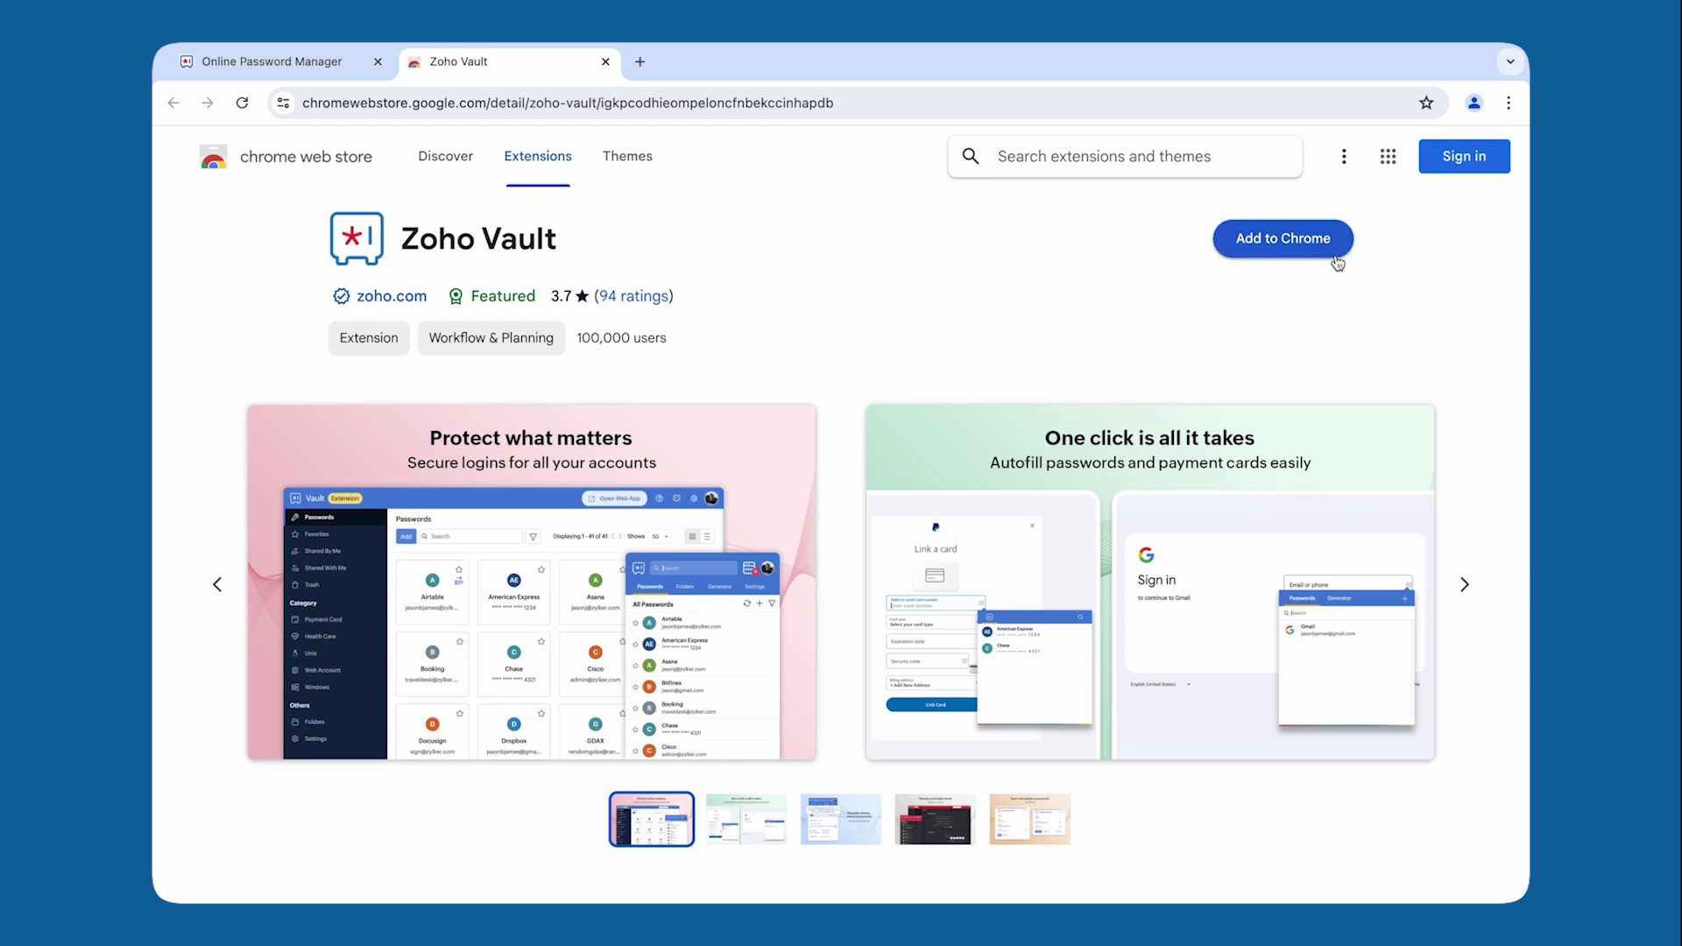
click(1335, 256)
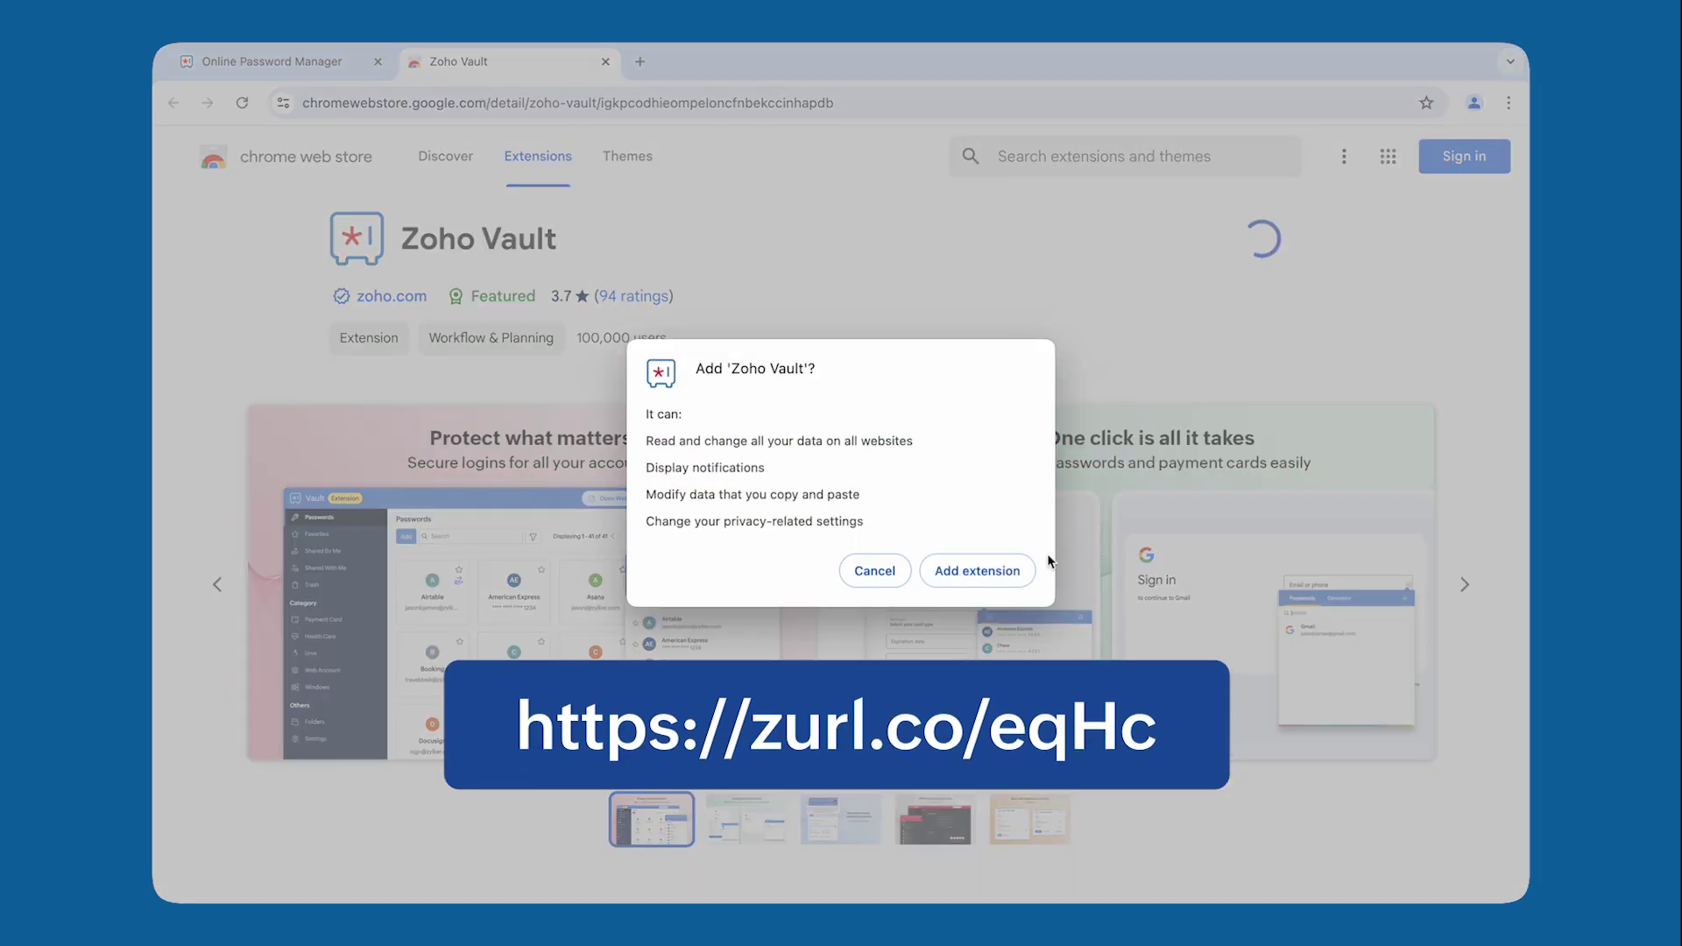
click(1027, 574)
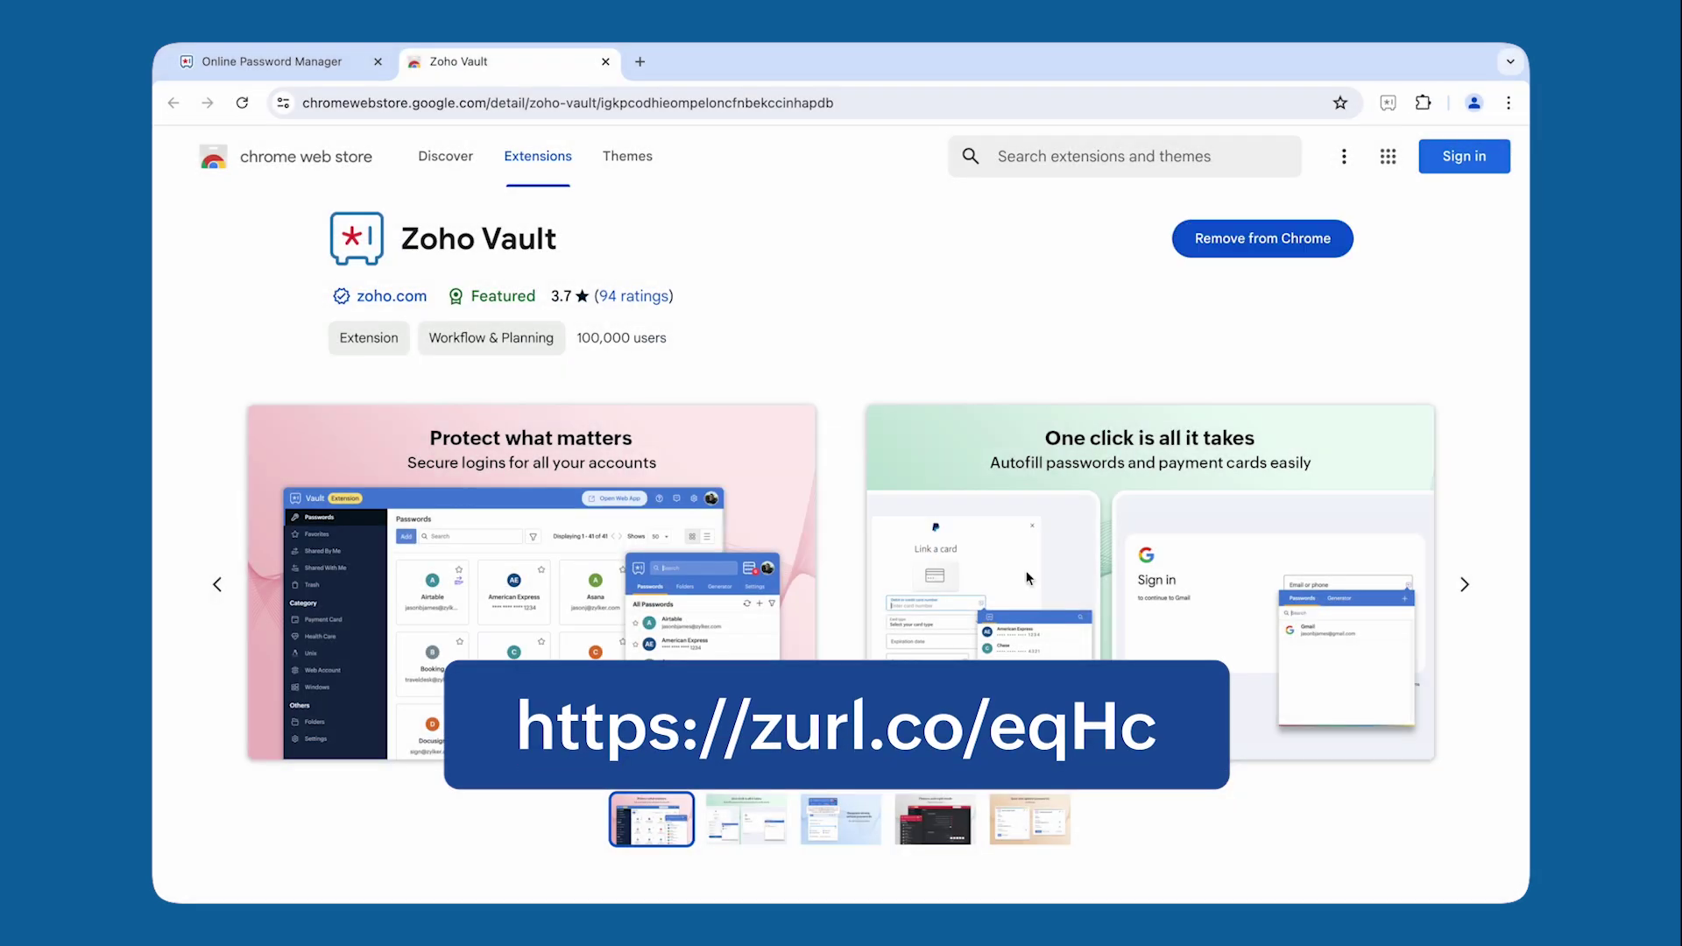
Step: Accept the Zoho Accounts consent for the extension, then pin Zoho Vault from the Extensions menu
click(1389, 103)
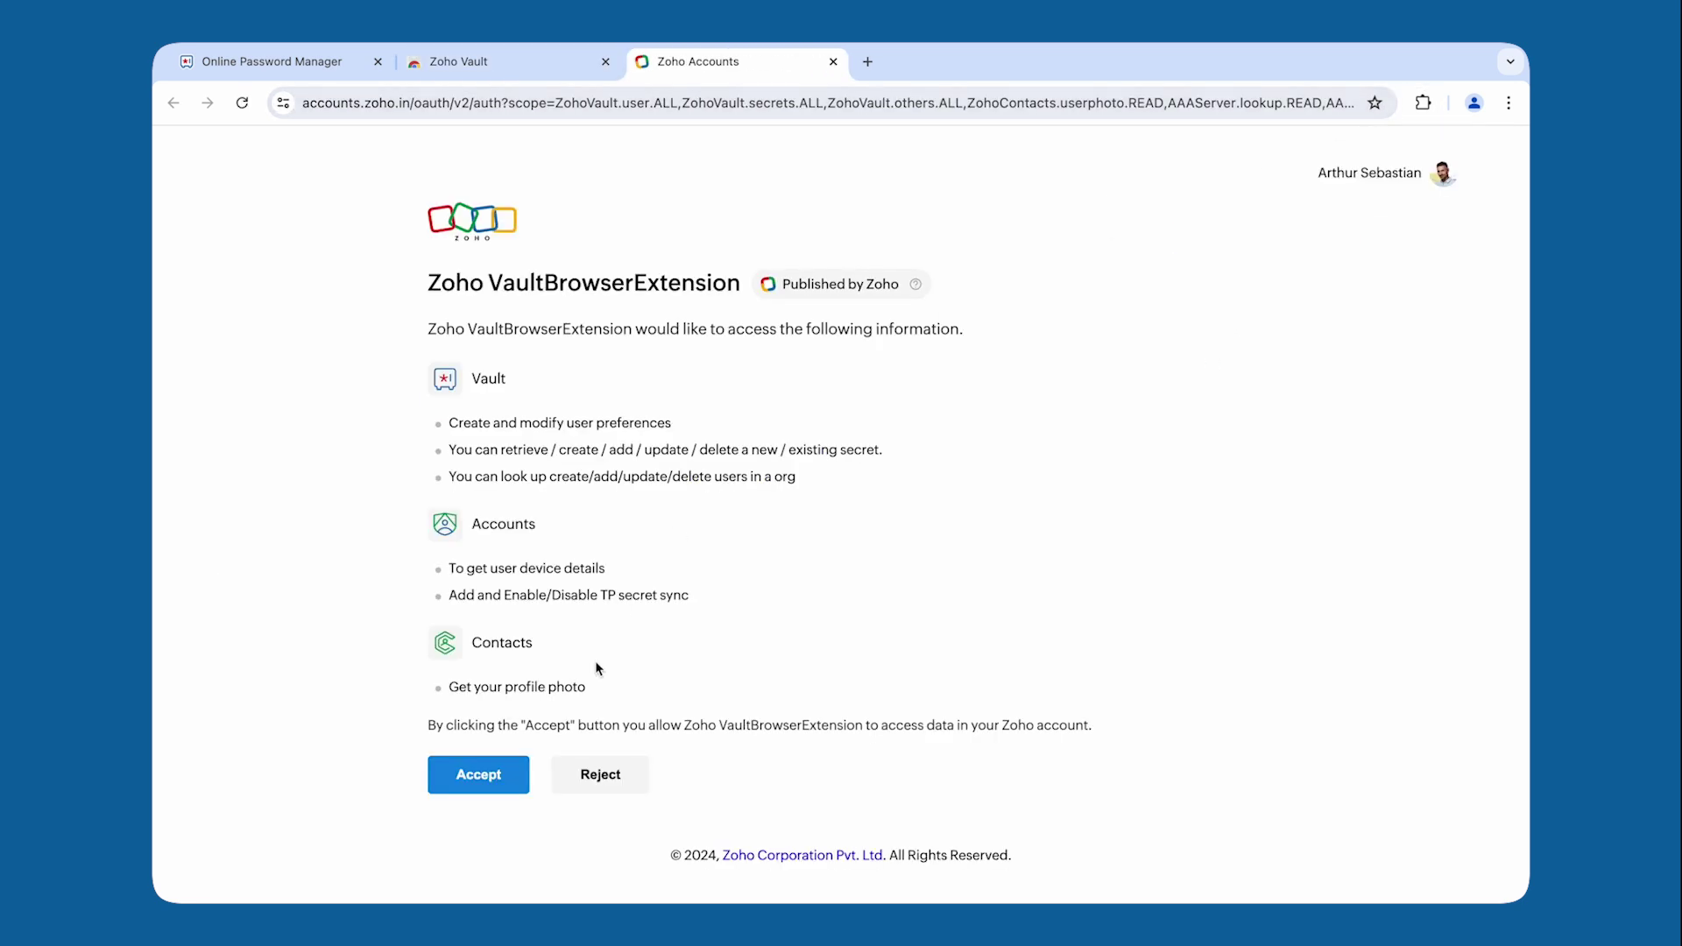
click(521, 788)
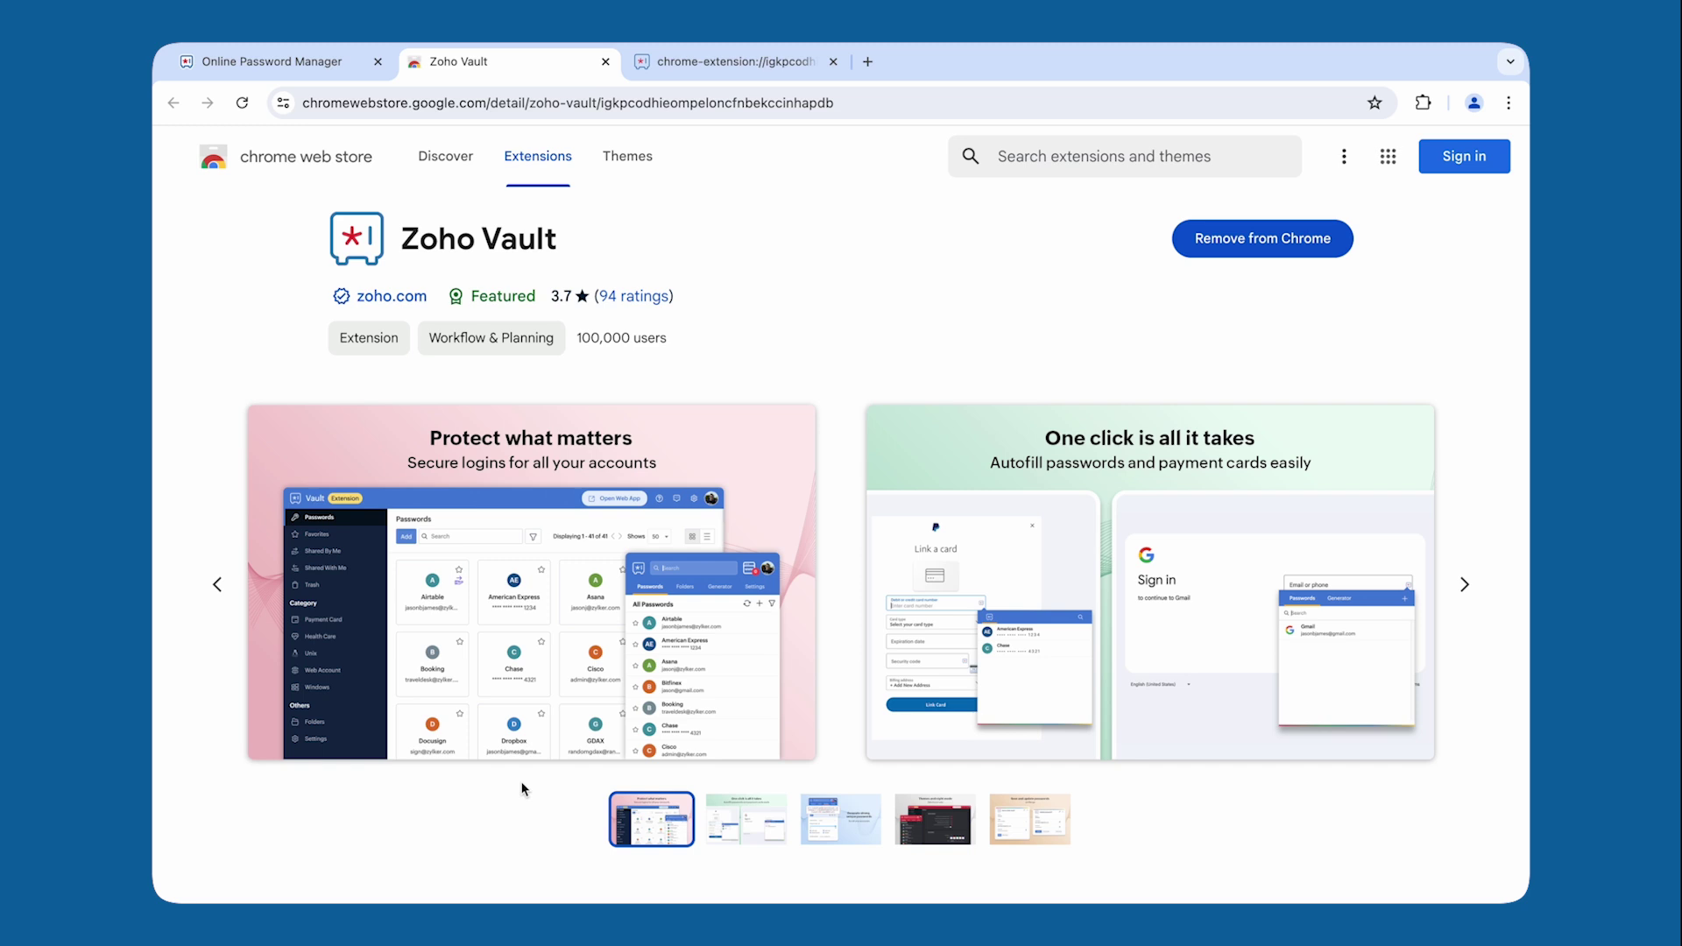
click(1421, 104)
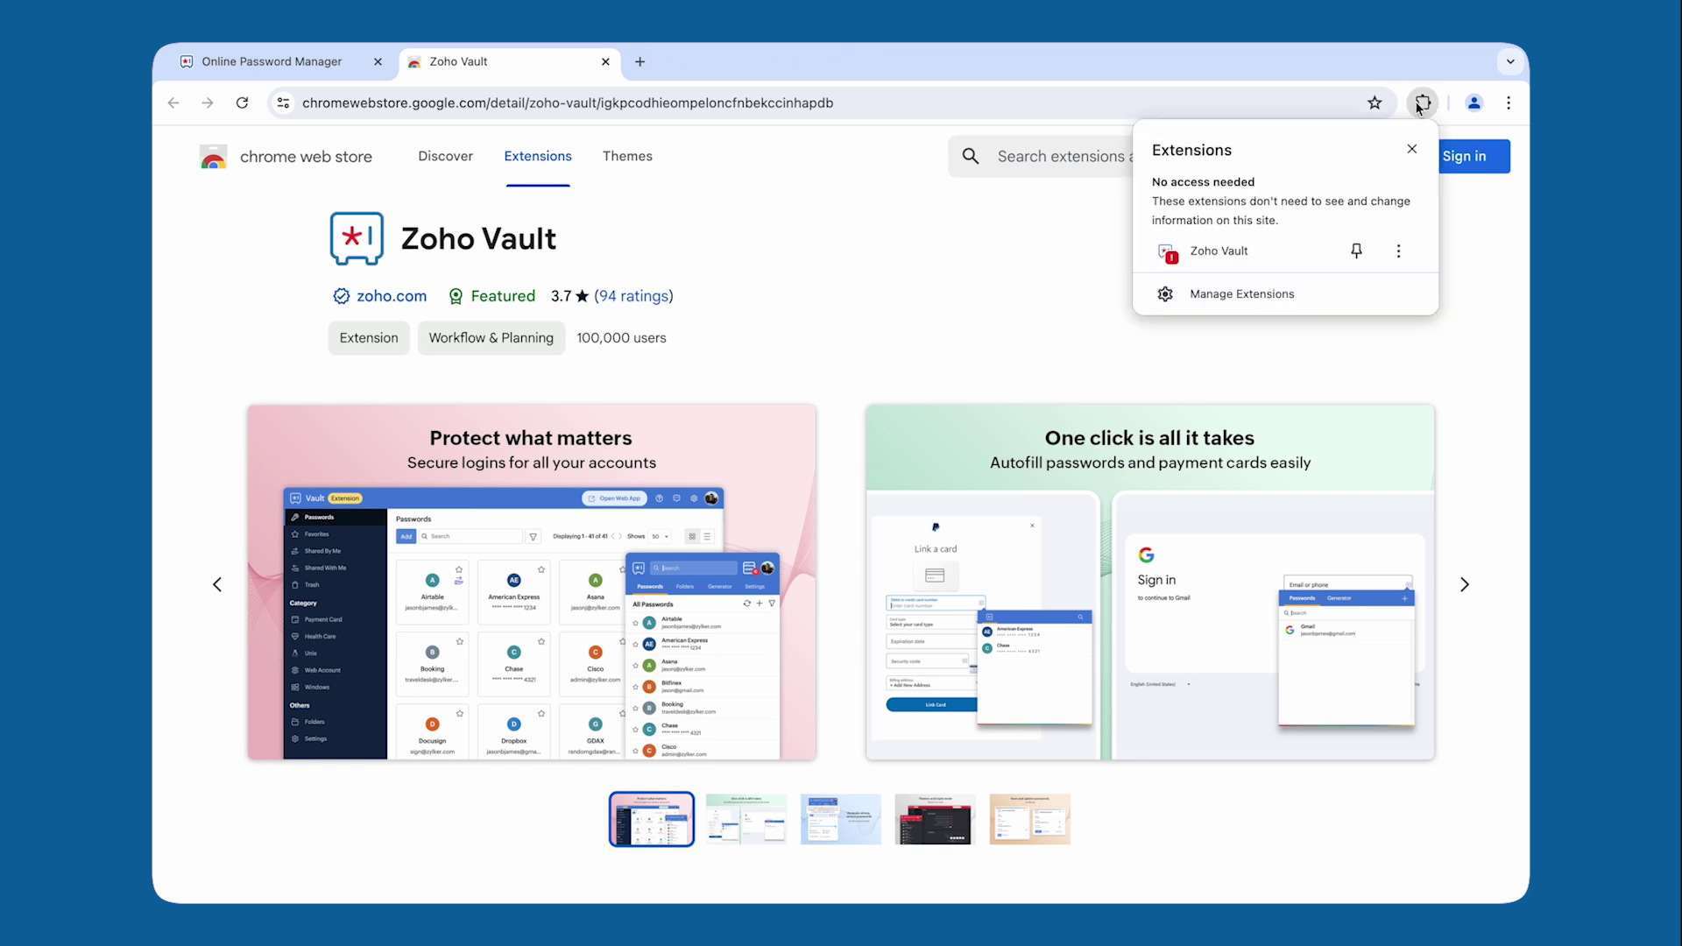
click(1359, 254)
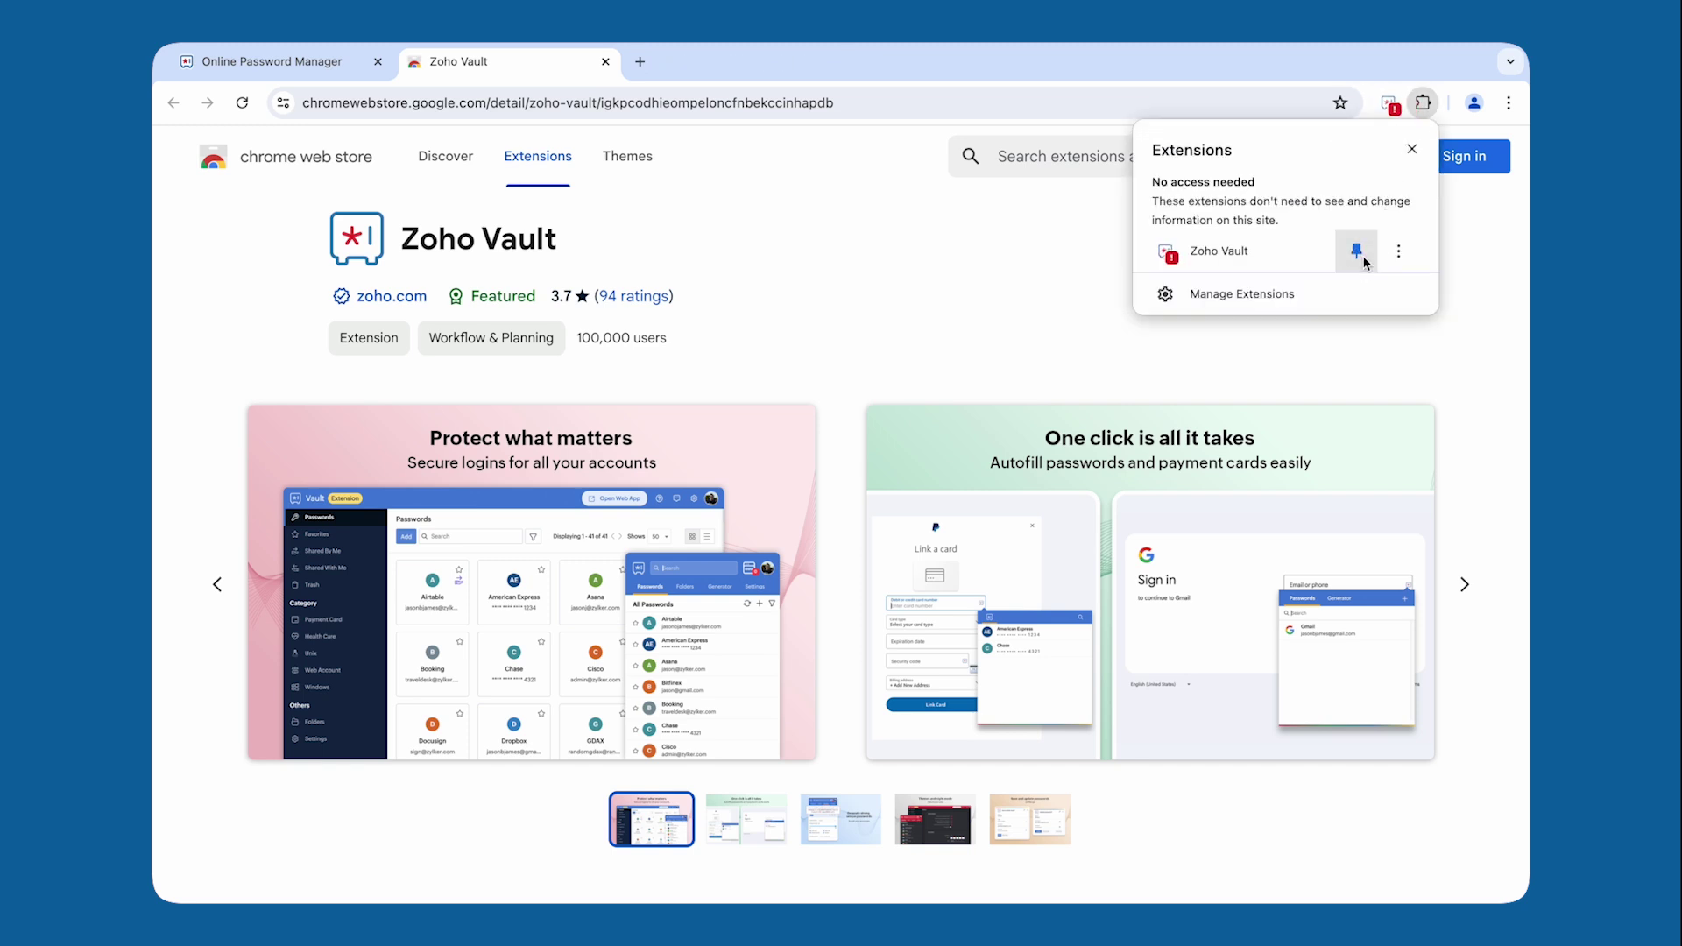
click(1468, 283)
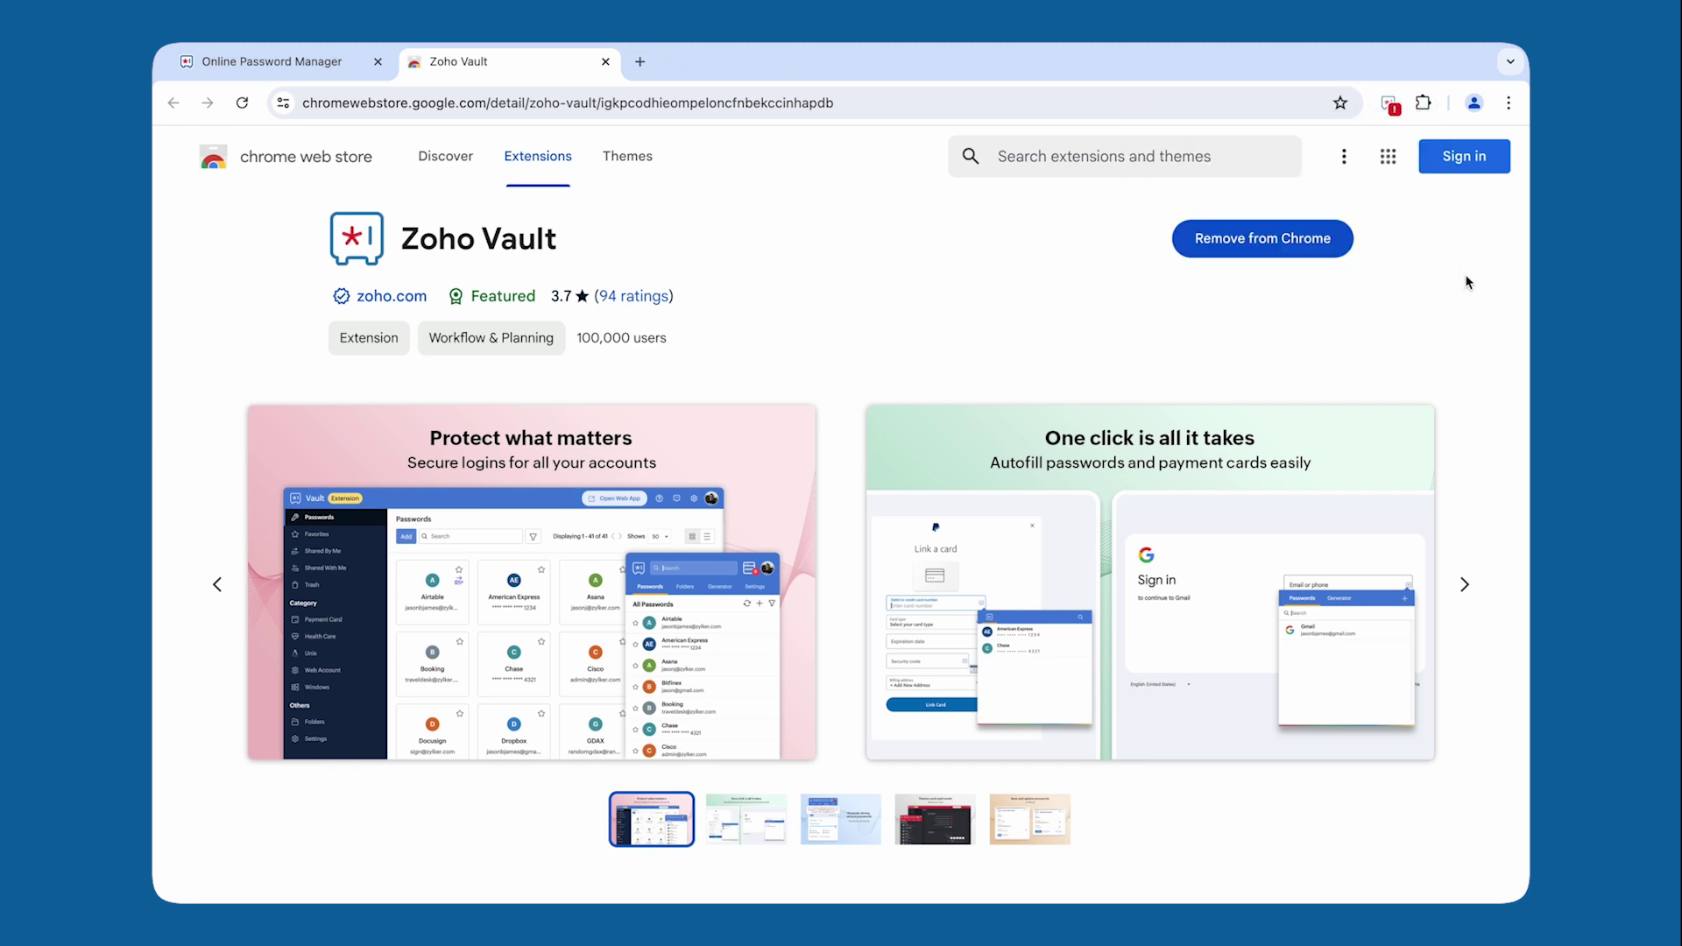
Step: Unlock the vault with the master password and use Twitter-X's saved login from the list
click(1390, 103)
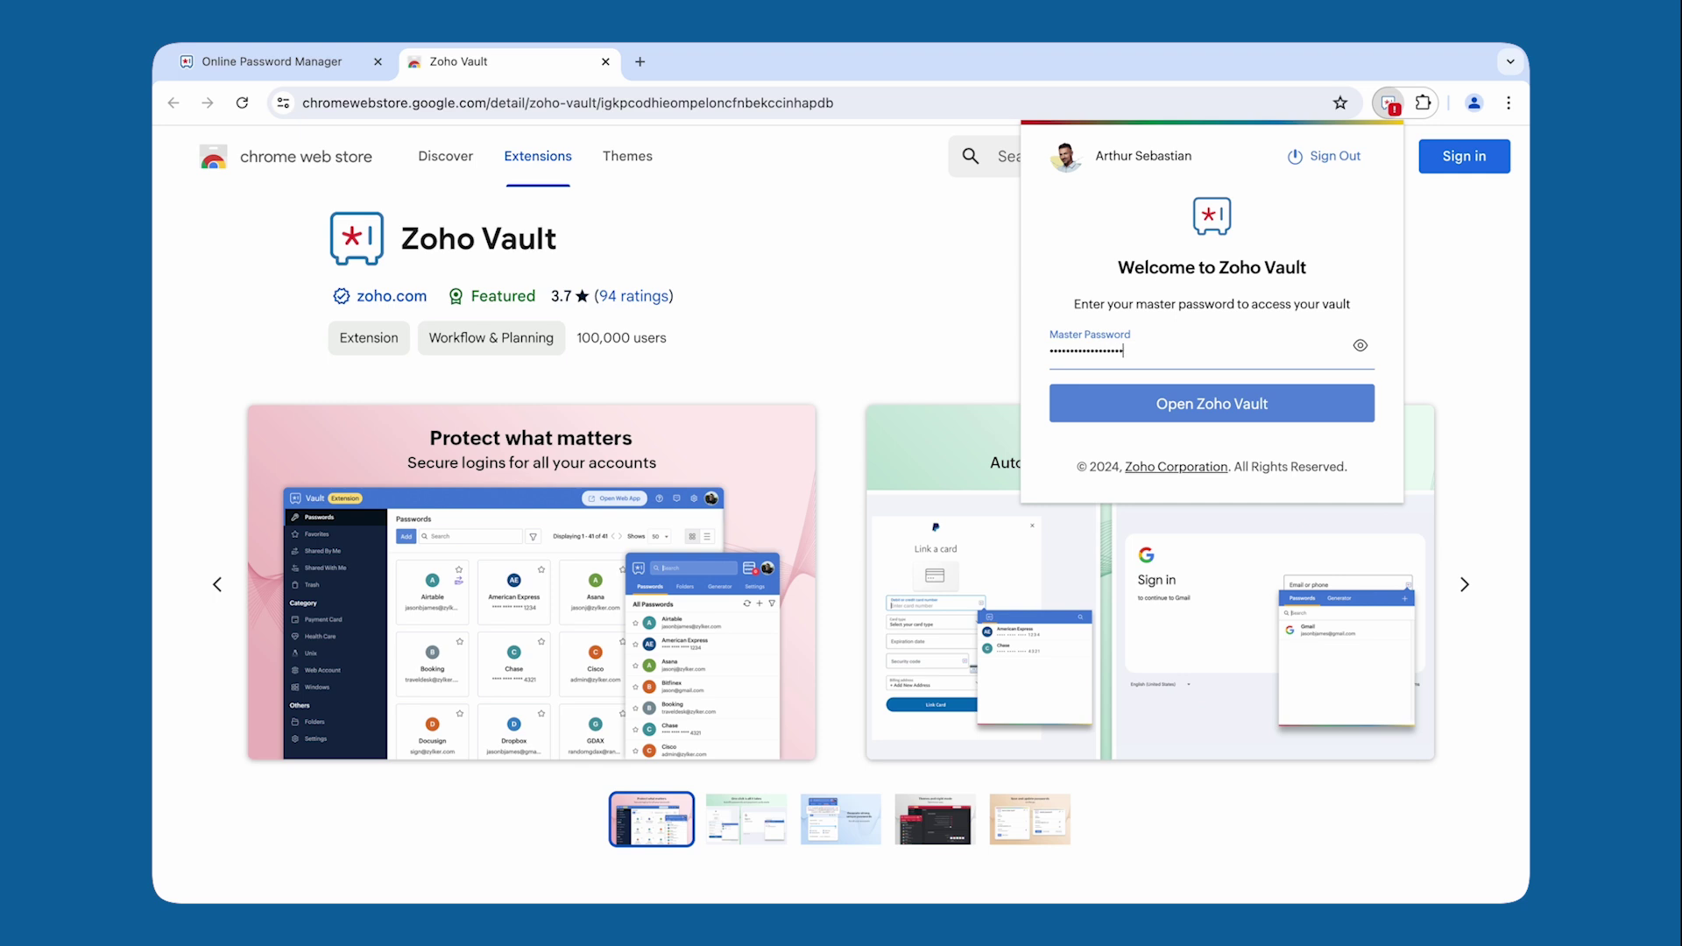
click(1298, 406)
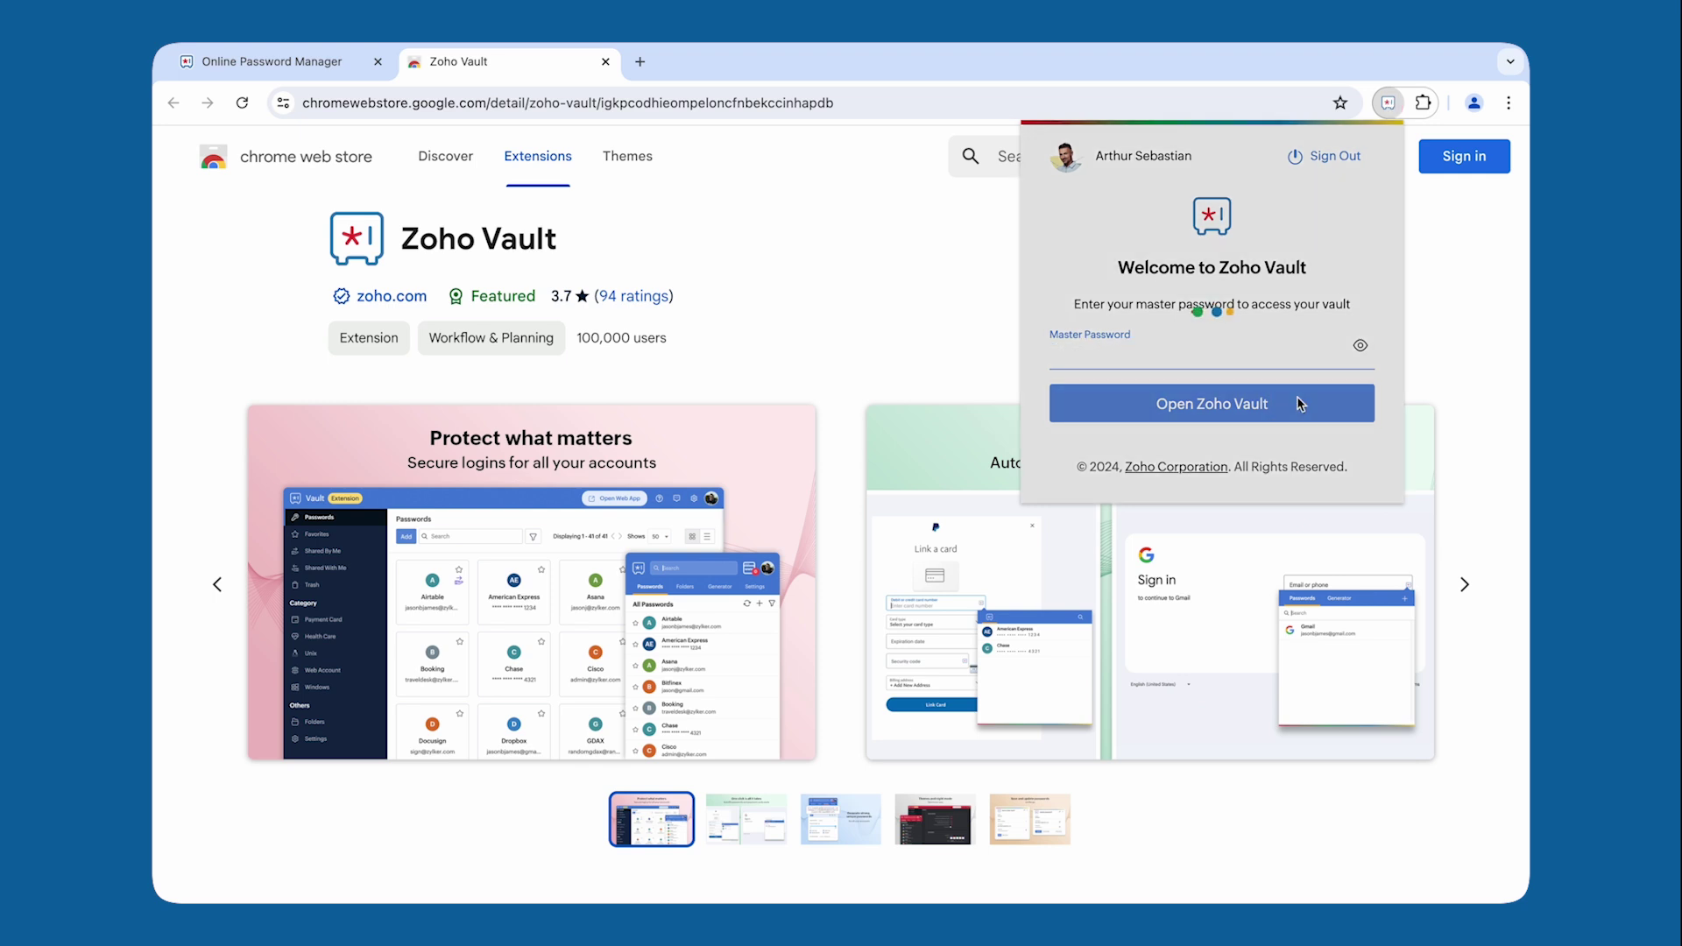
scroll(1299, 405, down, 5)
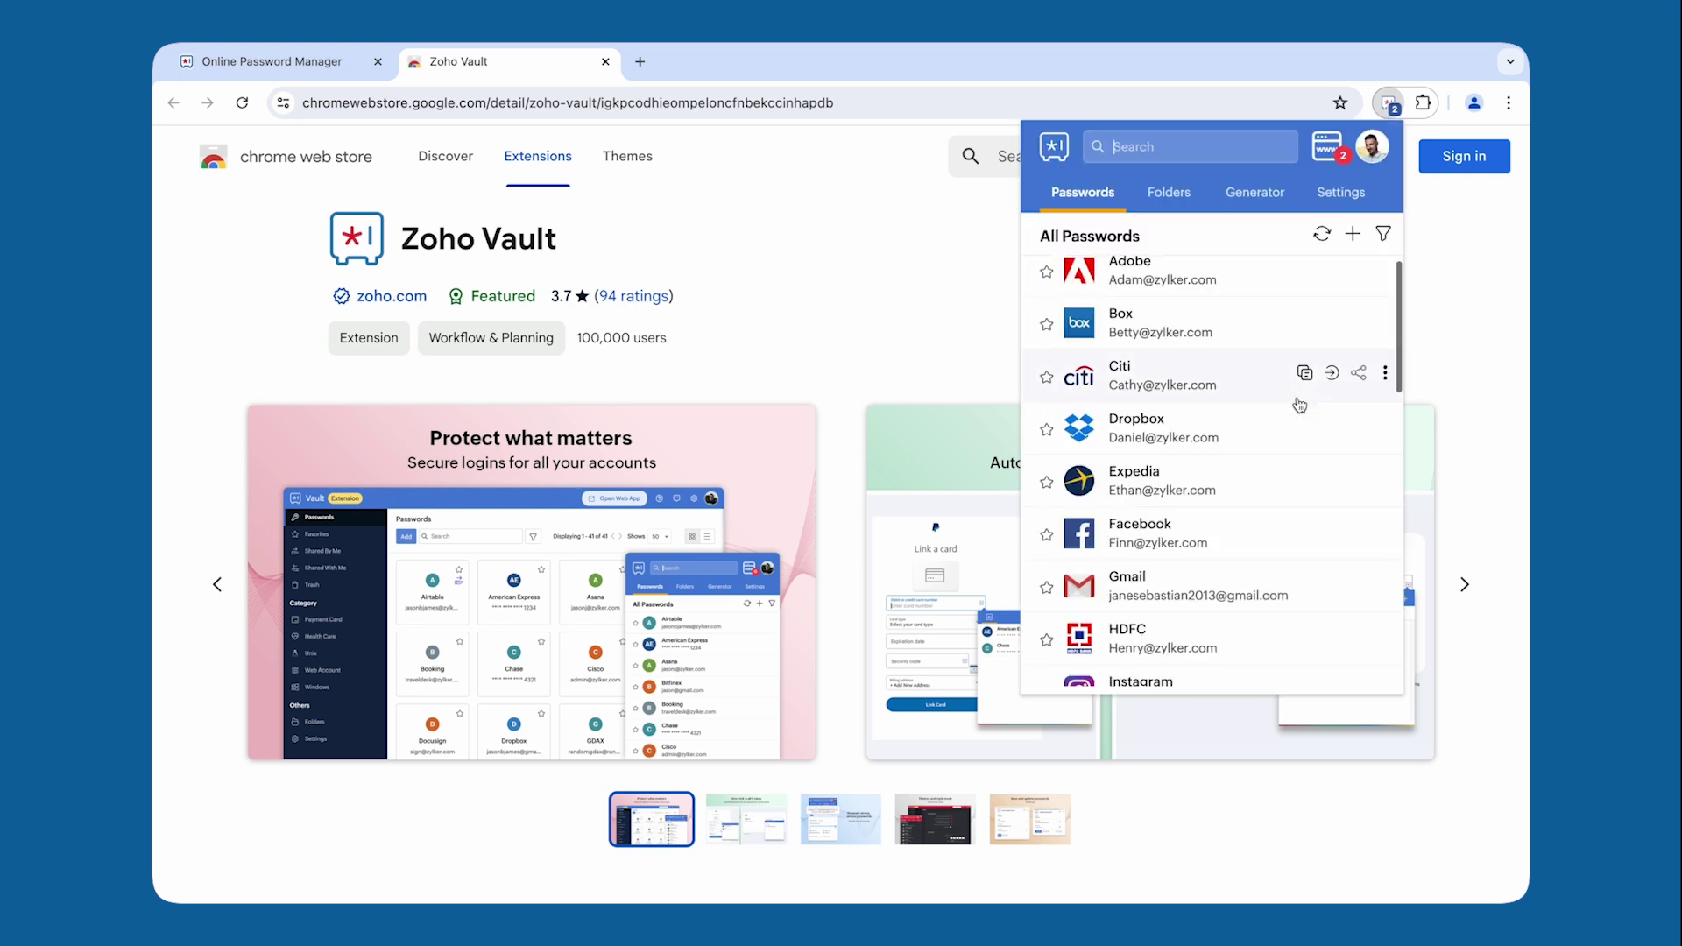
scroll(1299, 405, down, 5)
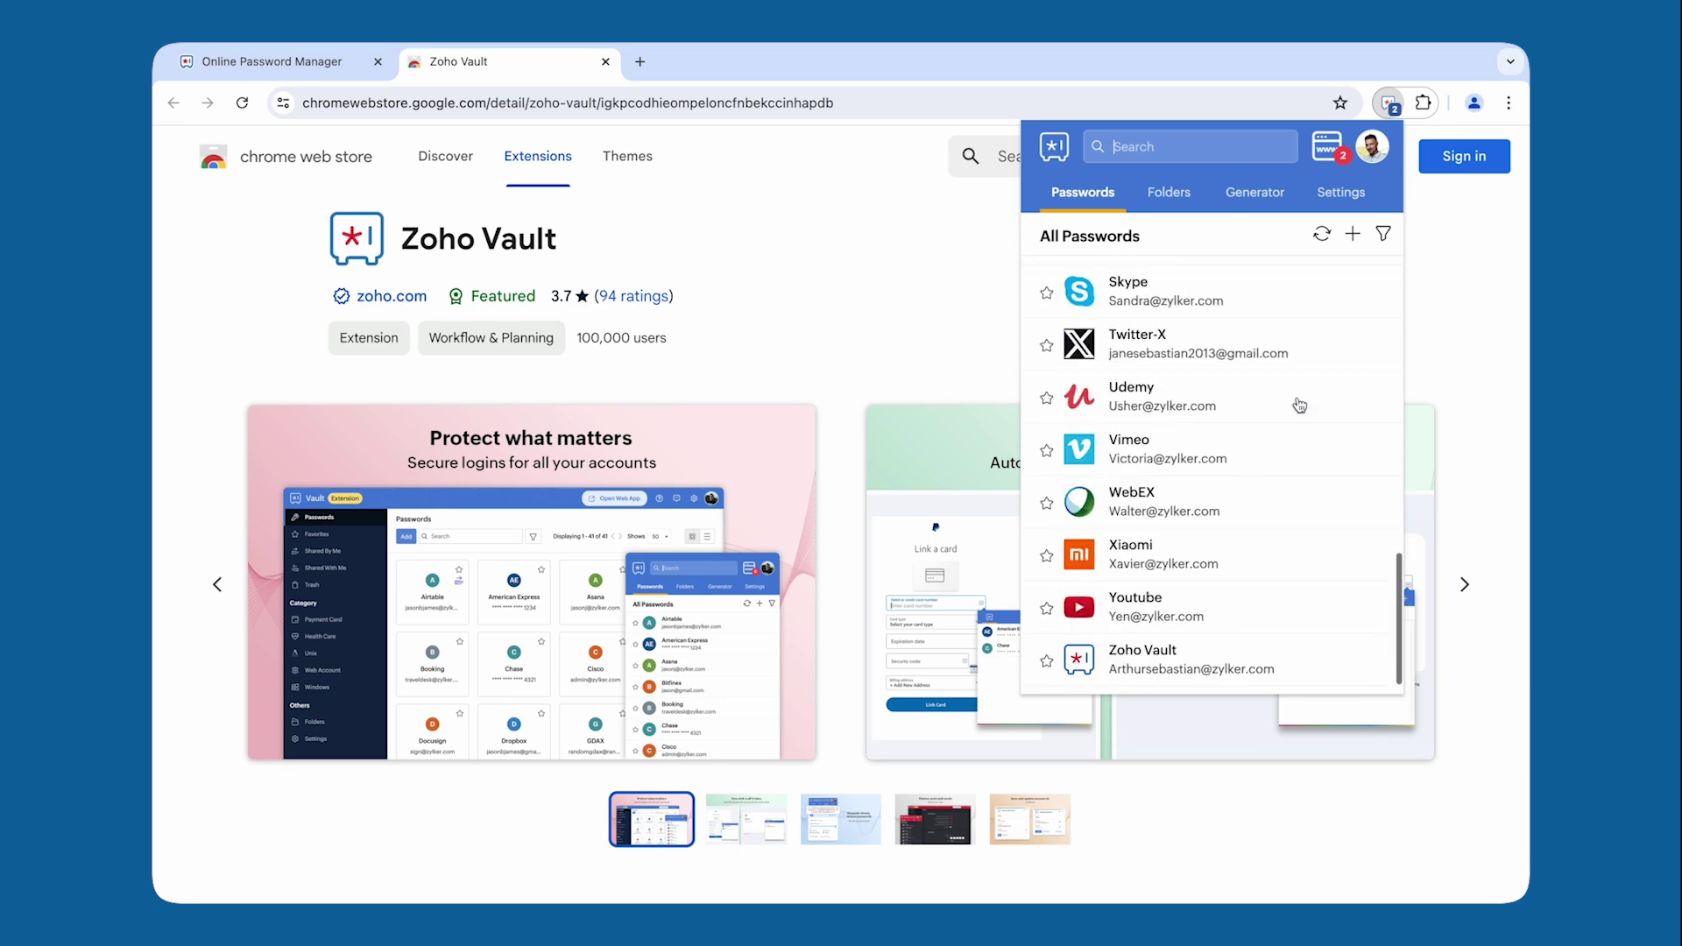
scroll(1296, 412, up, 2)
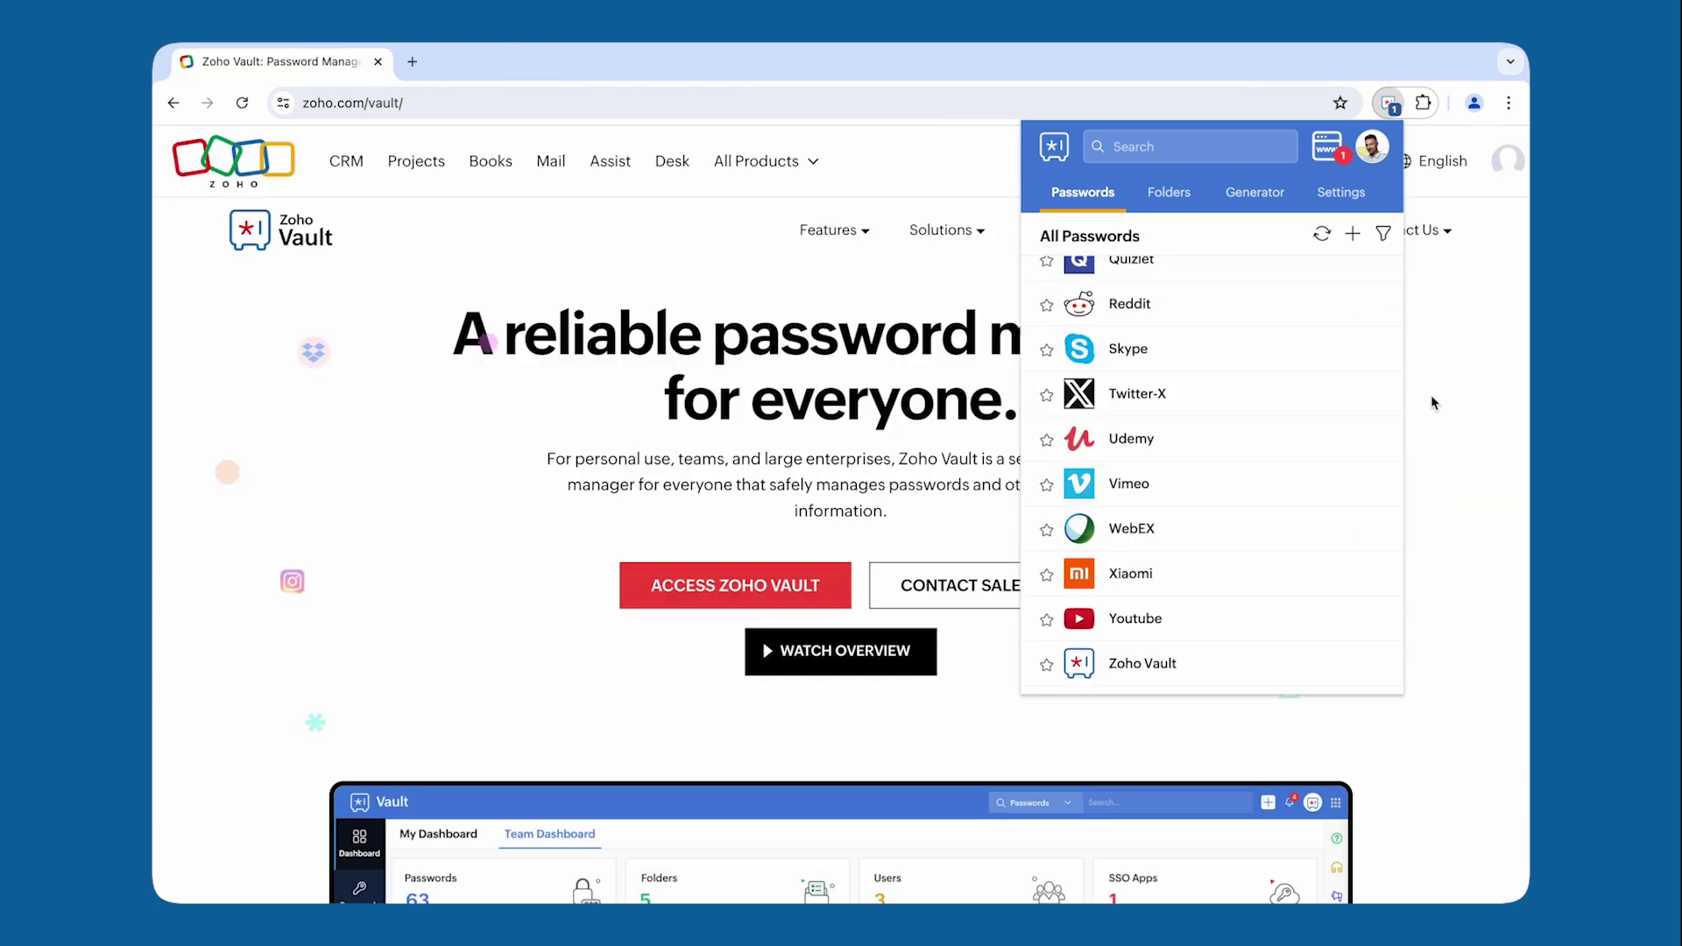
mouse_move(1308, 402)
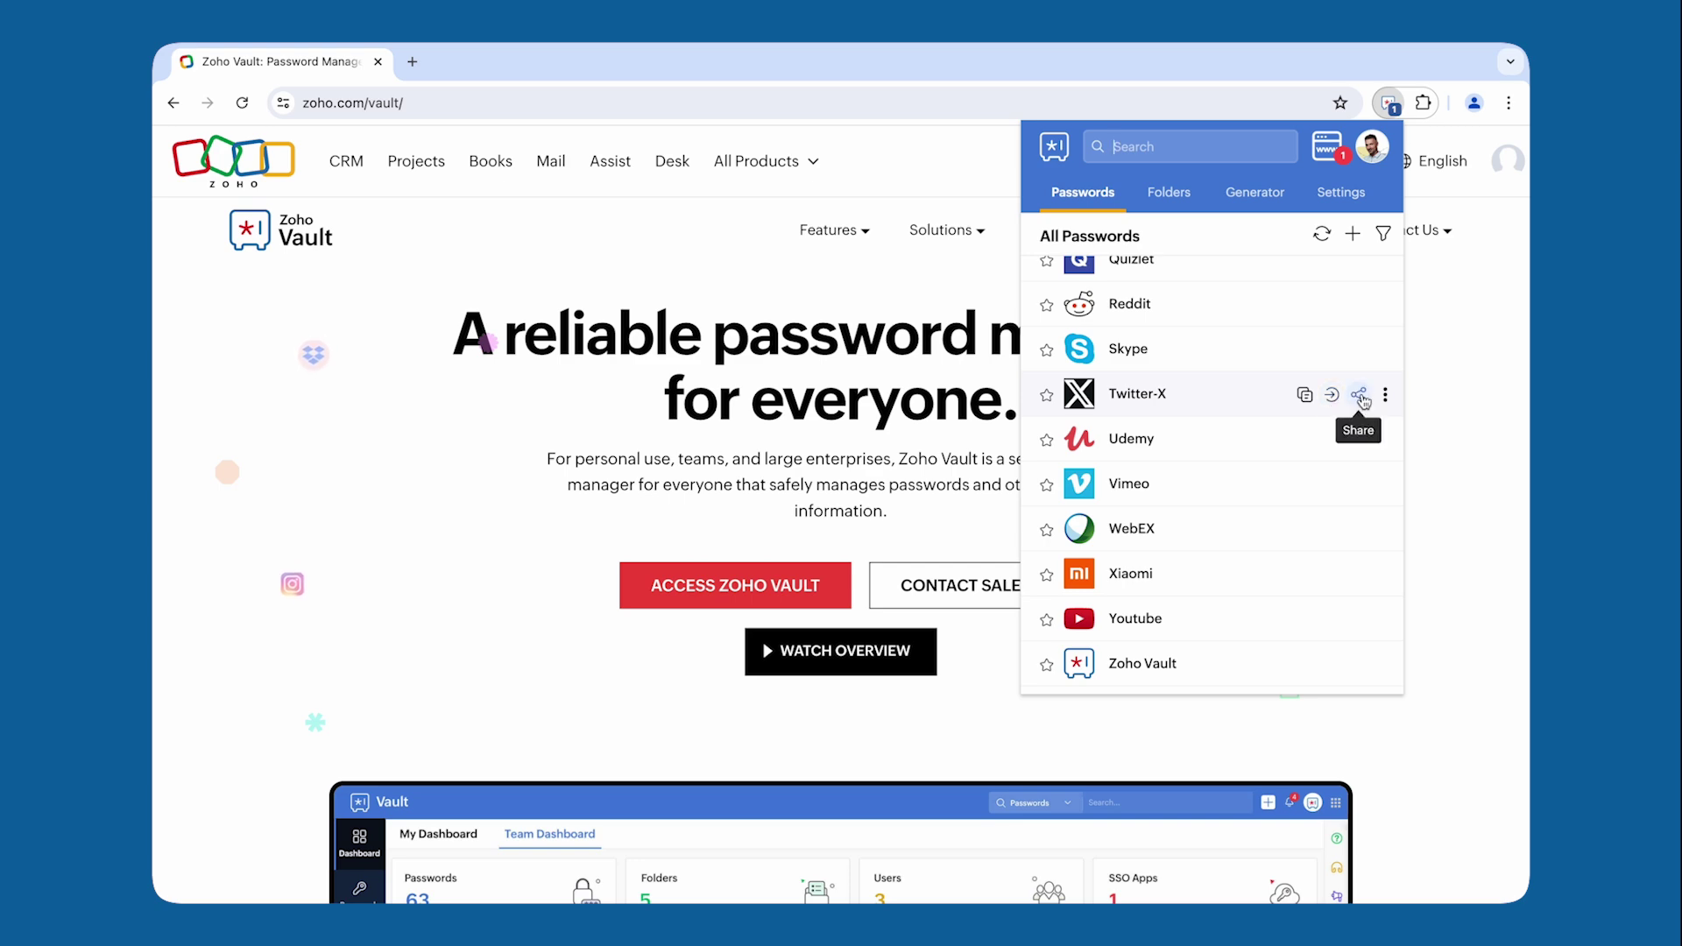
click(1331, 395)
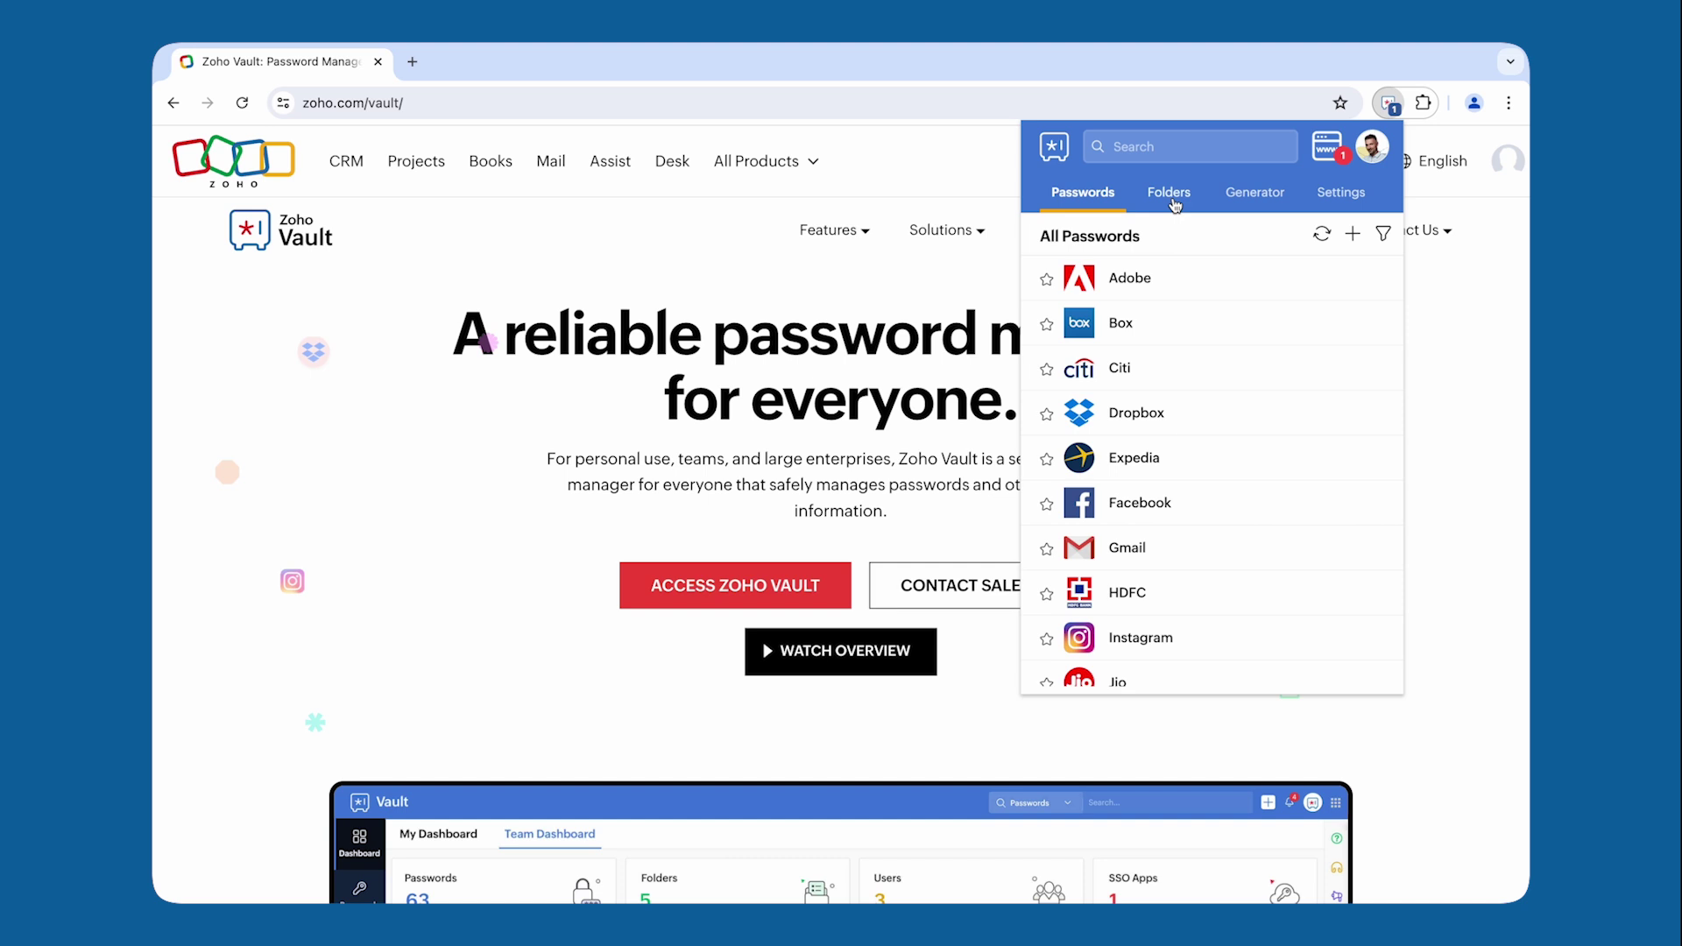
Step: Open the Banking, Productivity and Social media folders in turn, returning to All Folders each time
click(1172, 198)
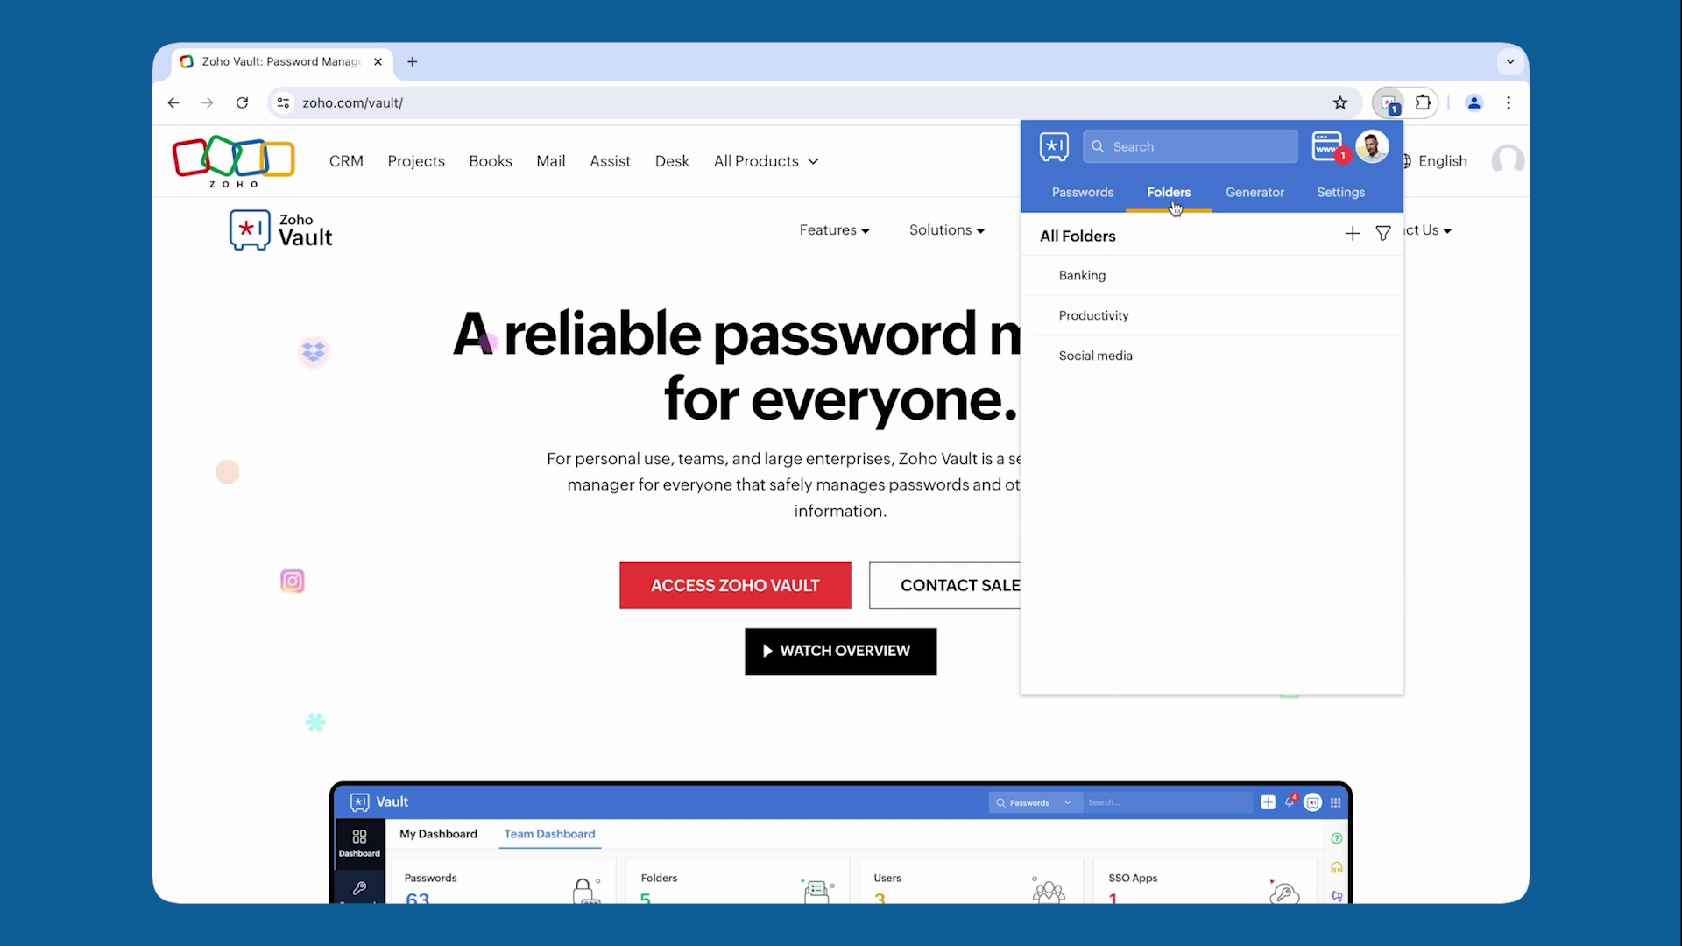
click(1169, 278)
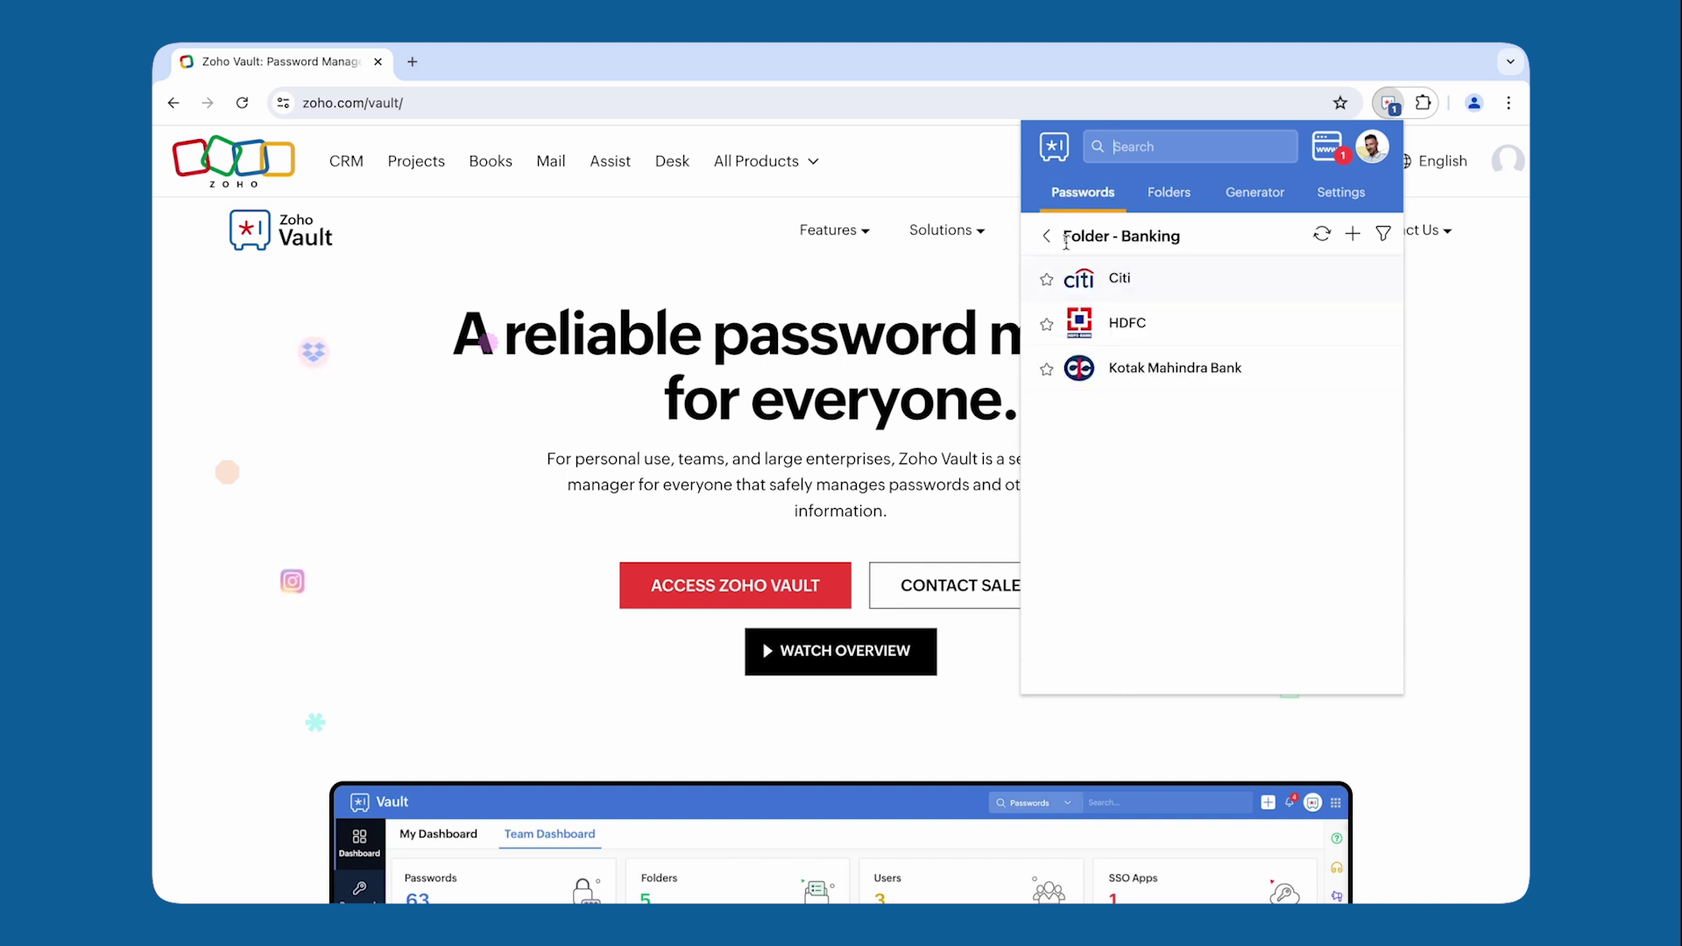
click(1047, 236)
click(1181, 337)
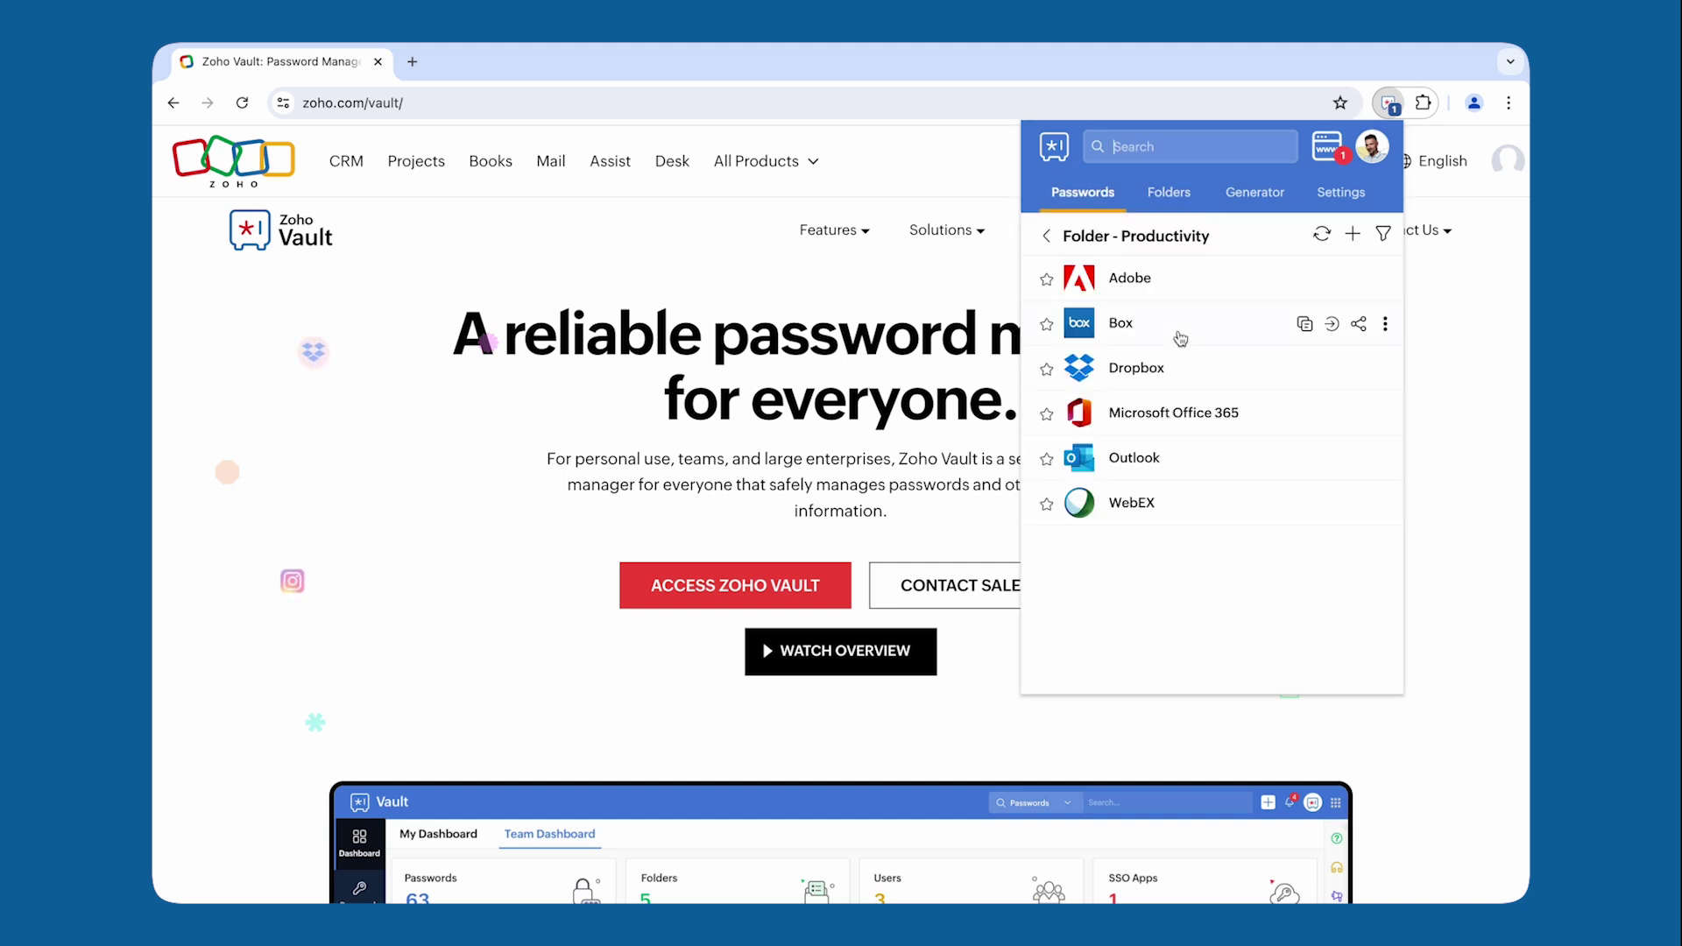
click(1047, 236)
click(1173, 354)
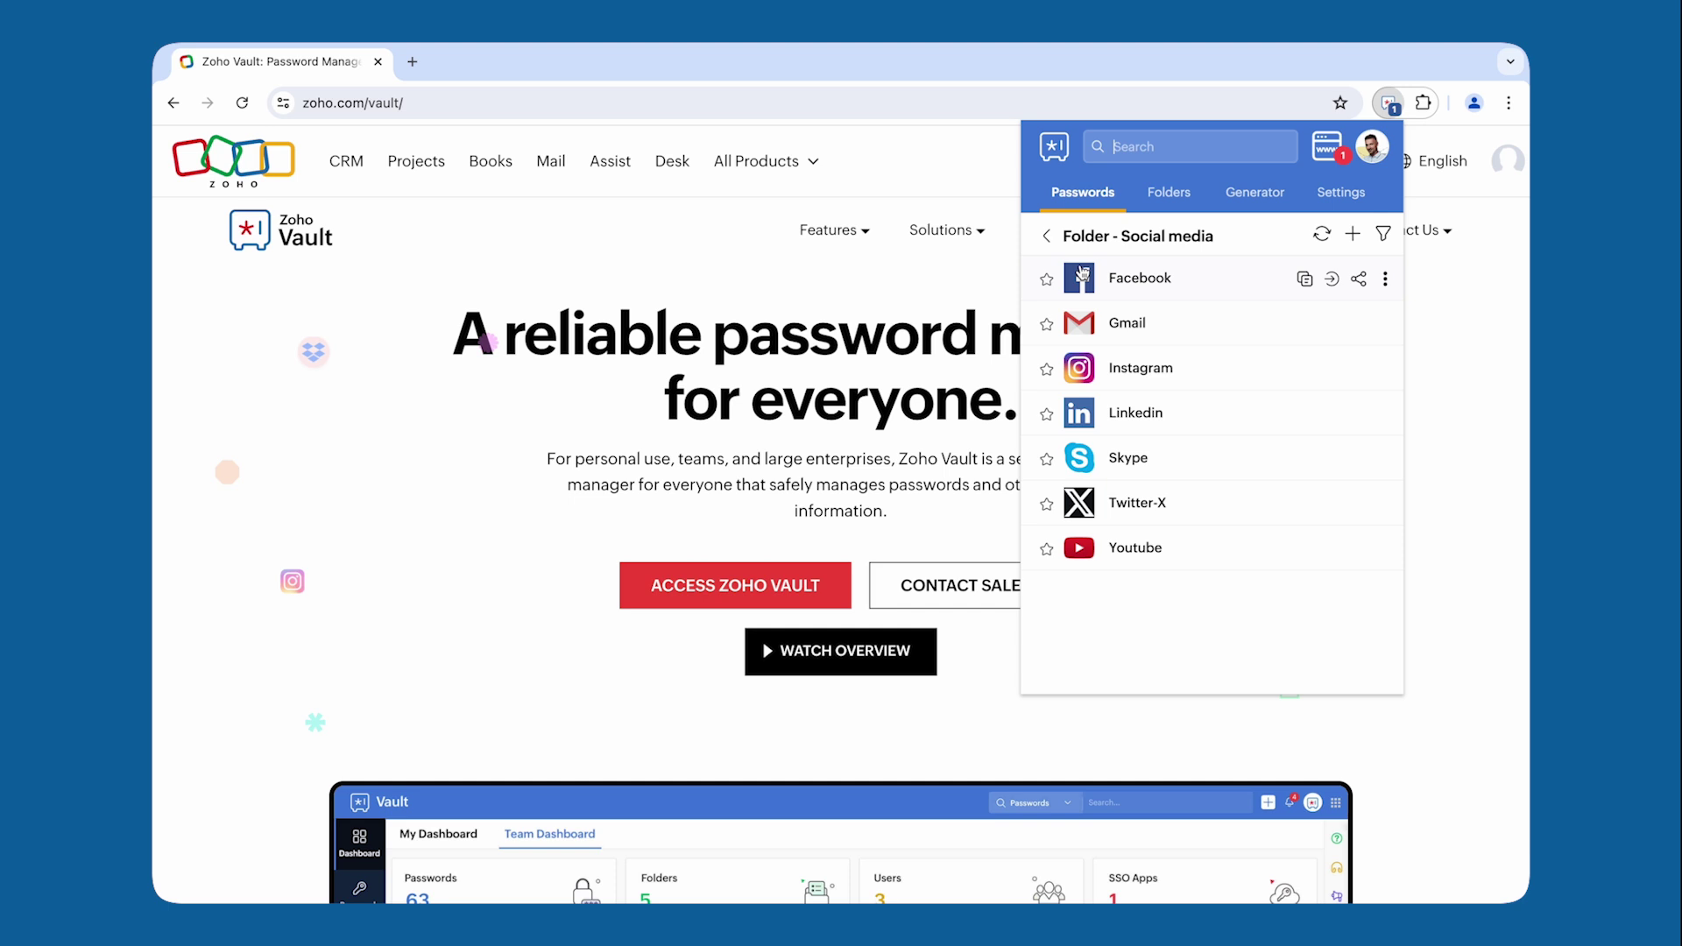
click(1047, 235)
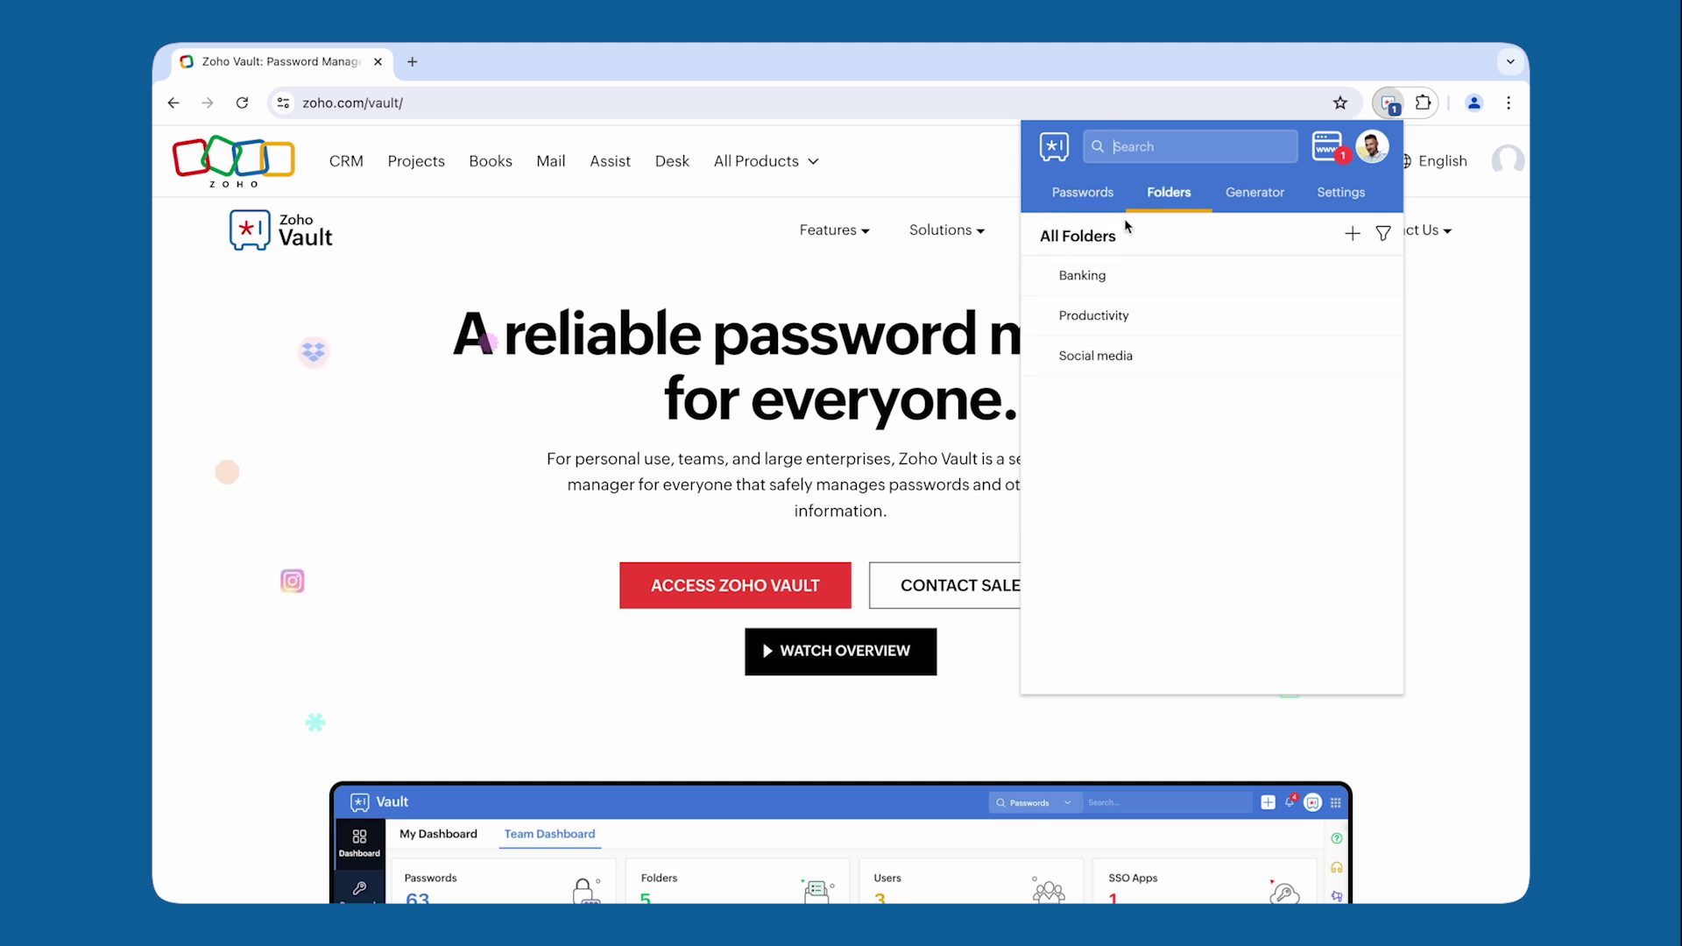
Step: In the Generator, set the password length to 99 with Upper Case unchecked, then go to Settings
click(1255, 198)
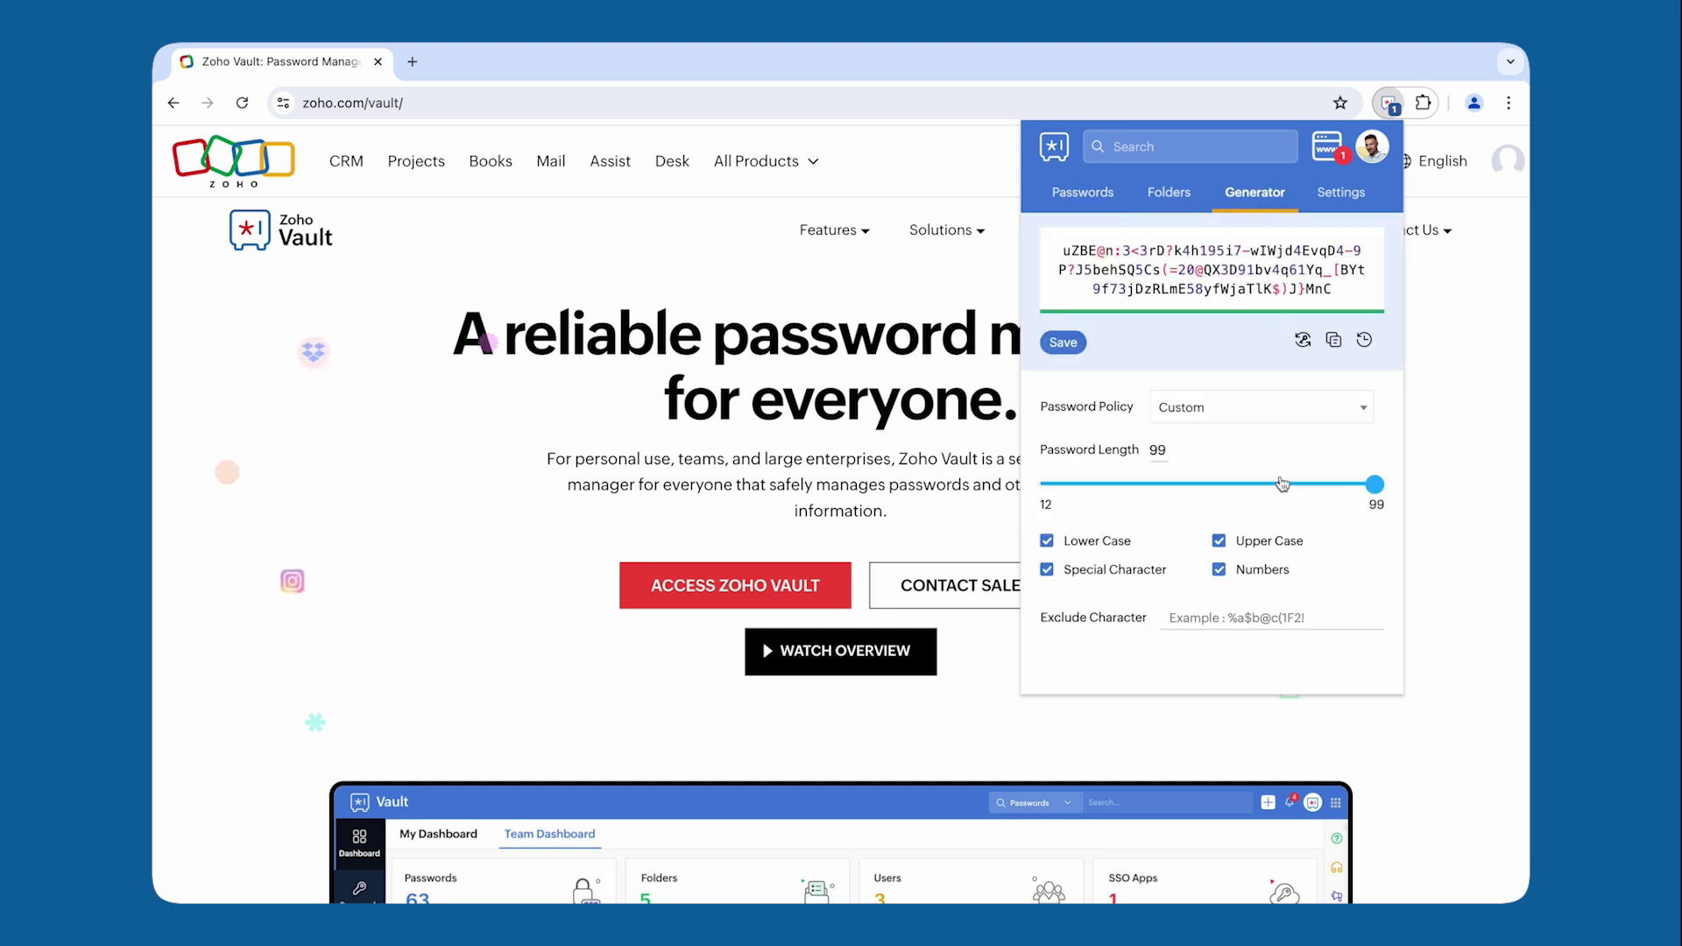
click(1282, 484)
drag(1281, 483, 1378, 496)
click(1218, 541)
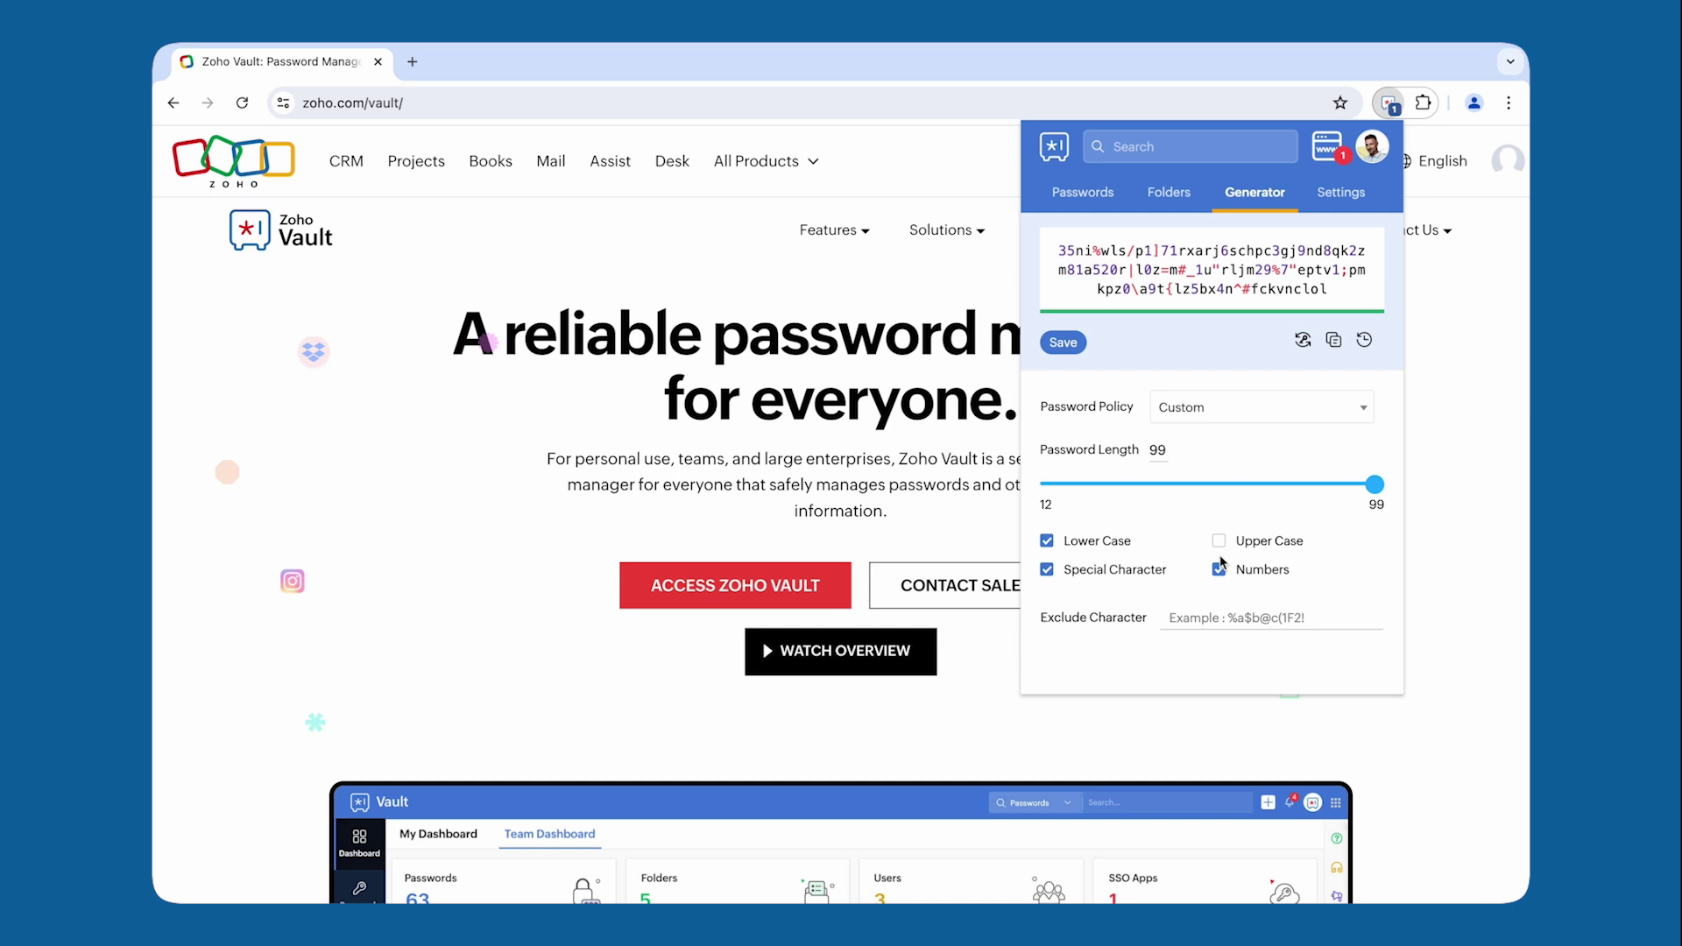
click(1339, 194)
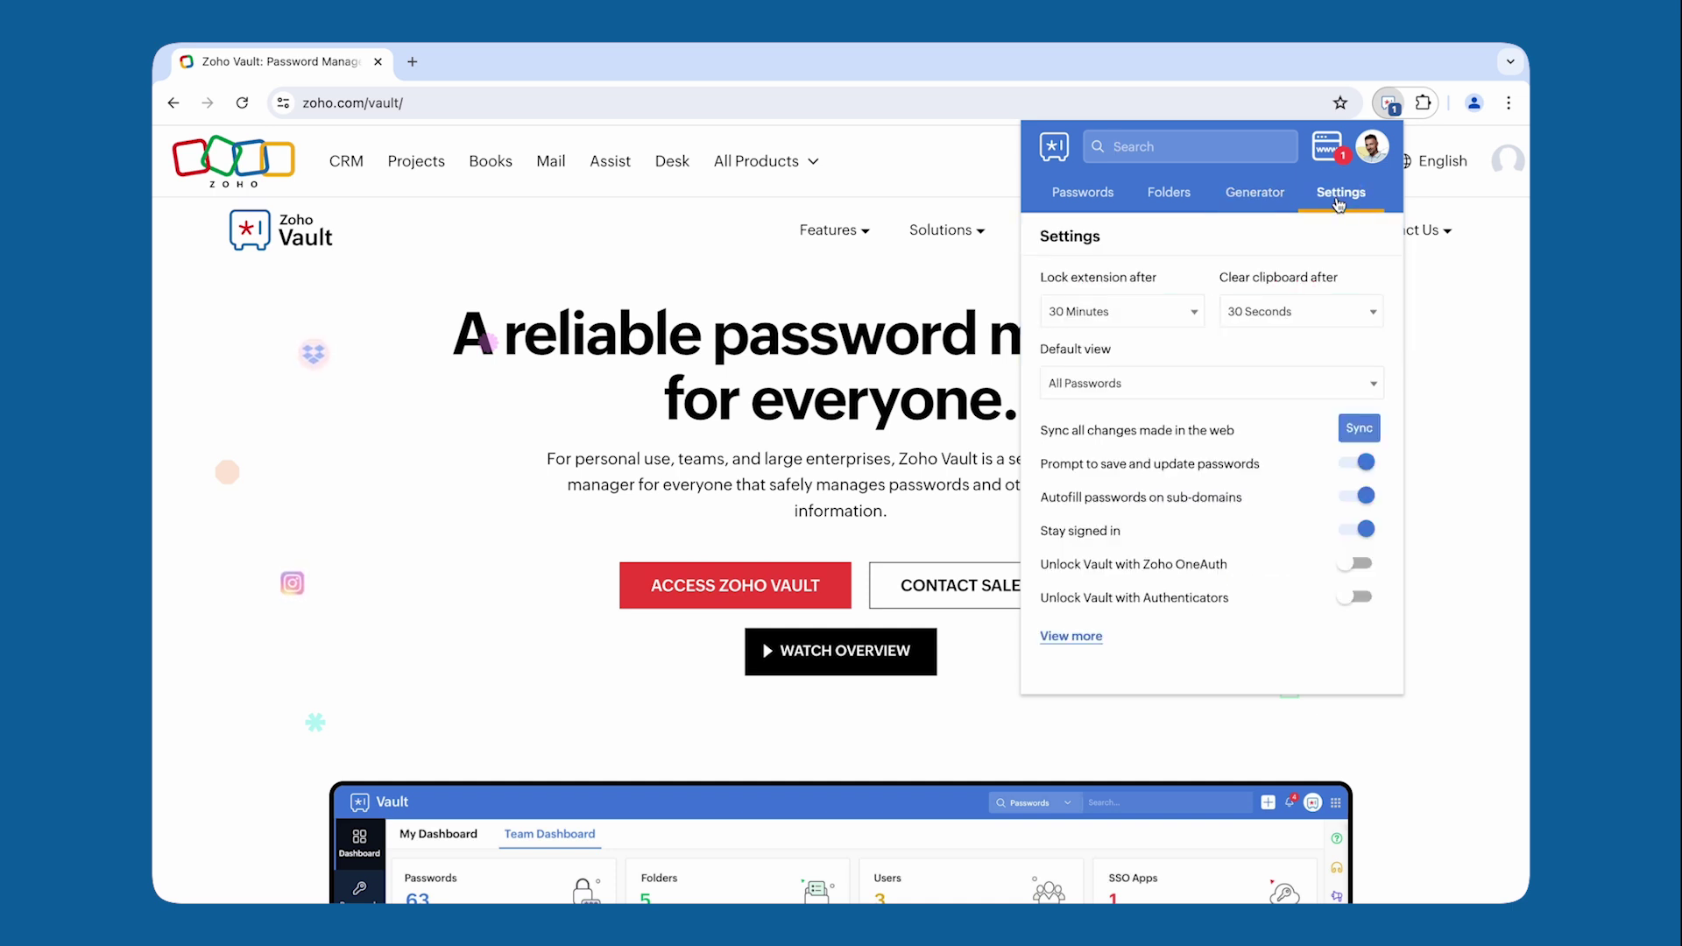
Step: Enable 'Unlock Vault with Zoho OneAuth', sync web changes, keep the lock delay unchanged, and close the popup
click(1362, 568)
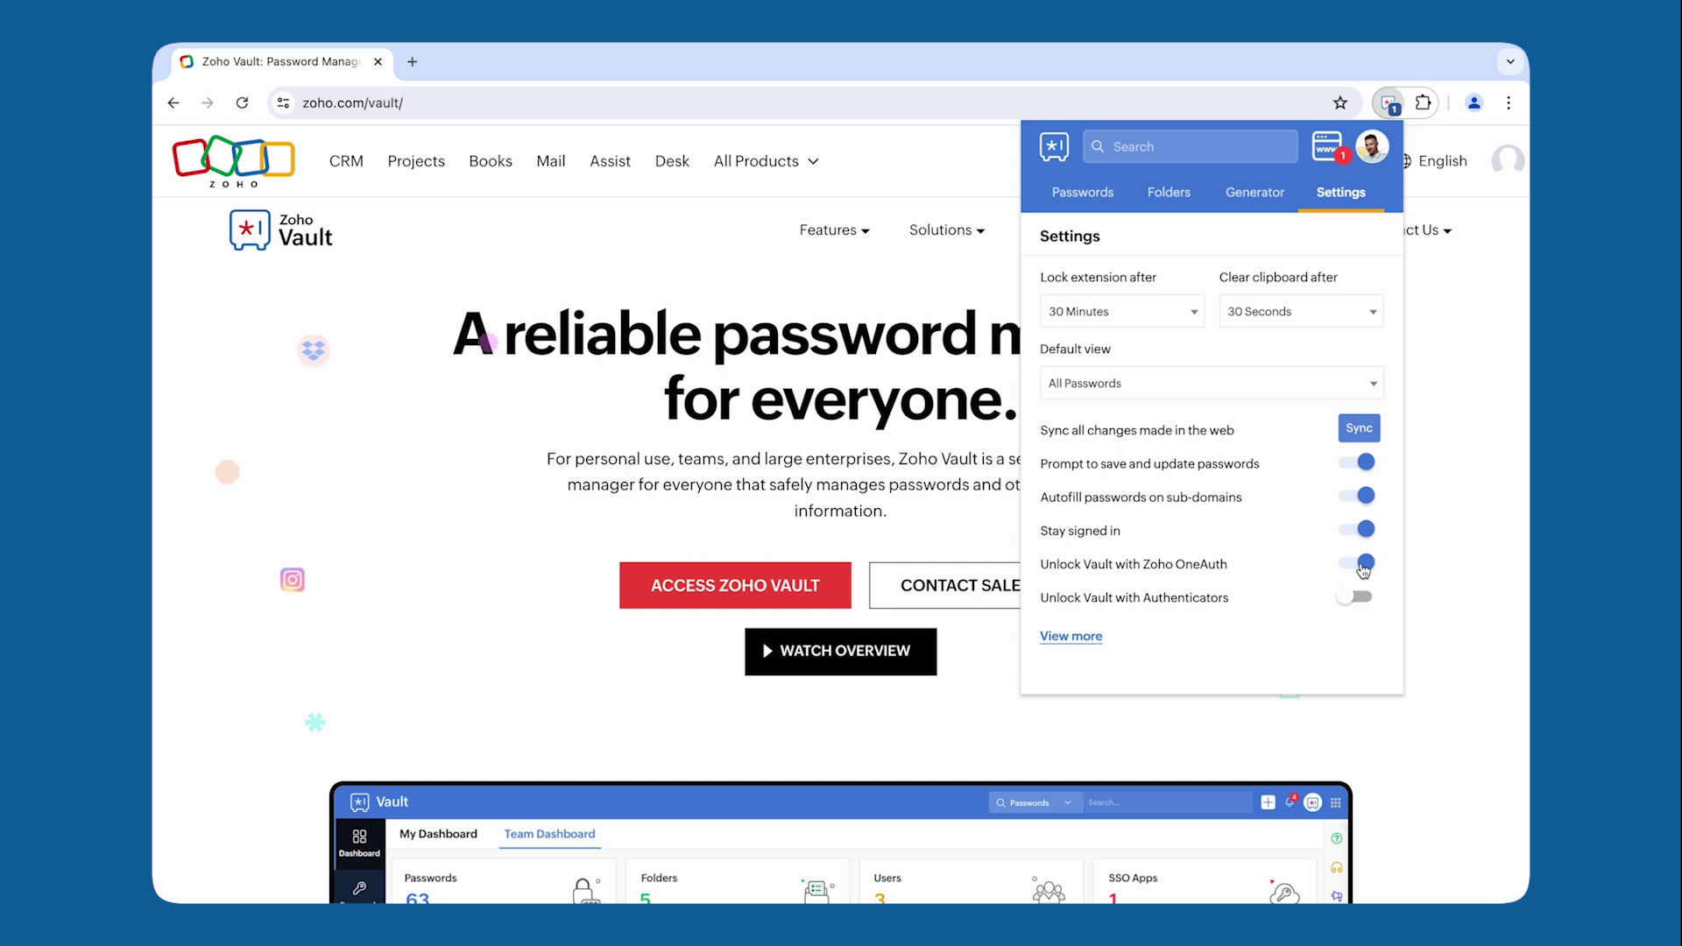
click(1362, 430)
click(1176, 317)
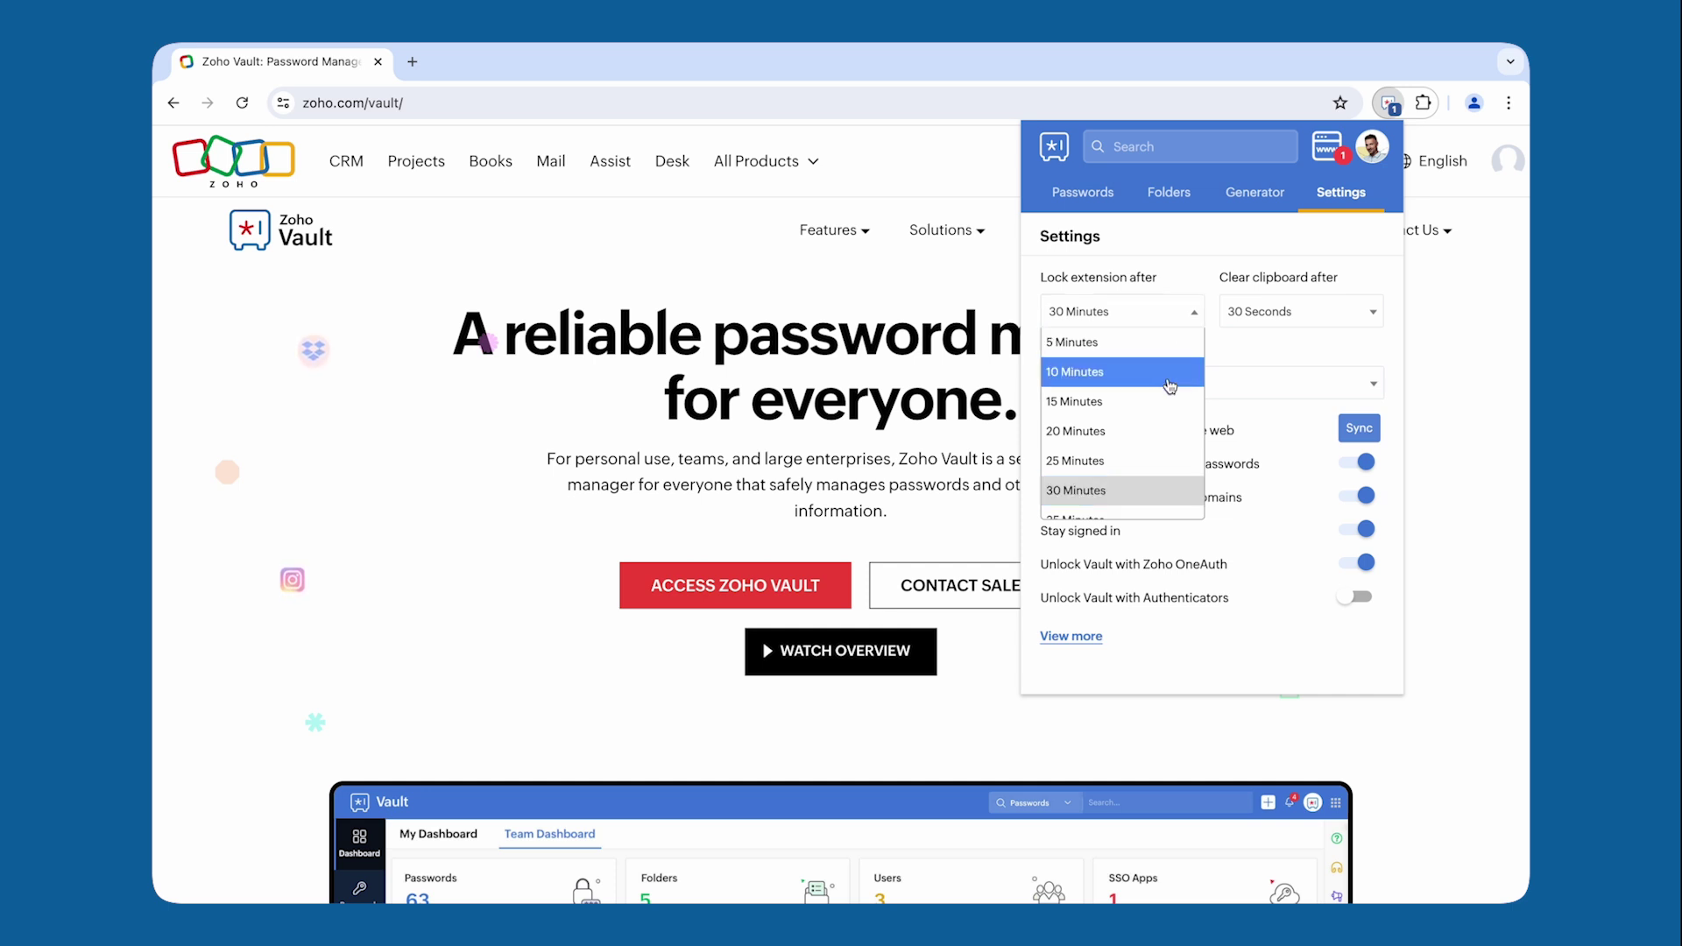
scroll(1170, 387, down, 5)
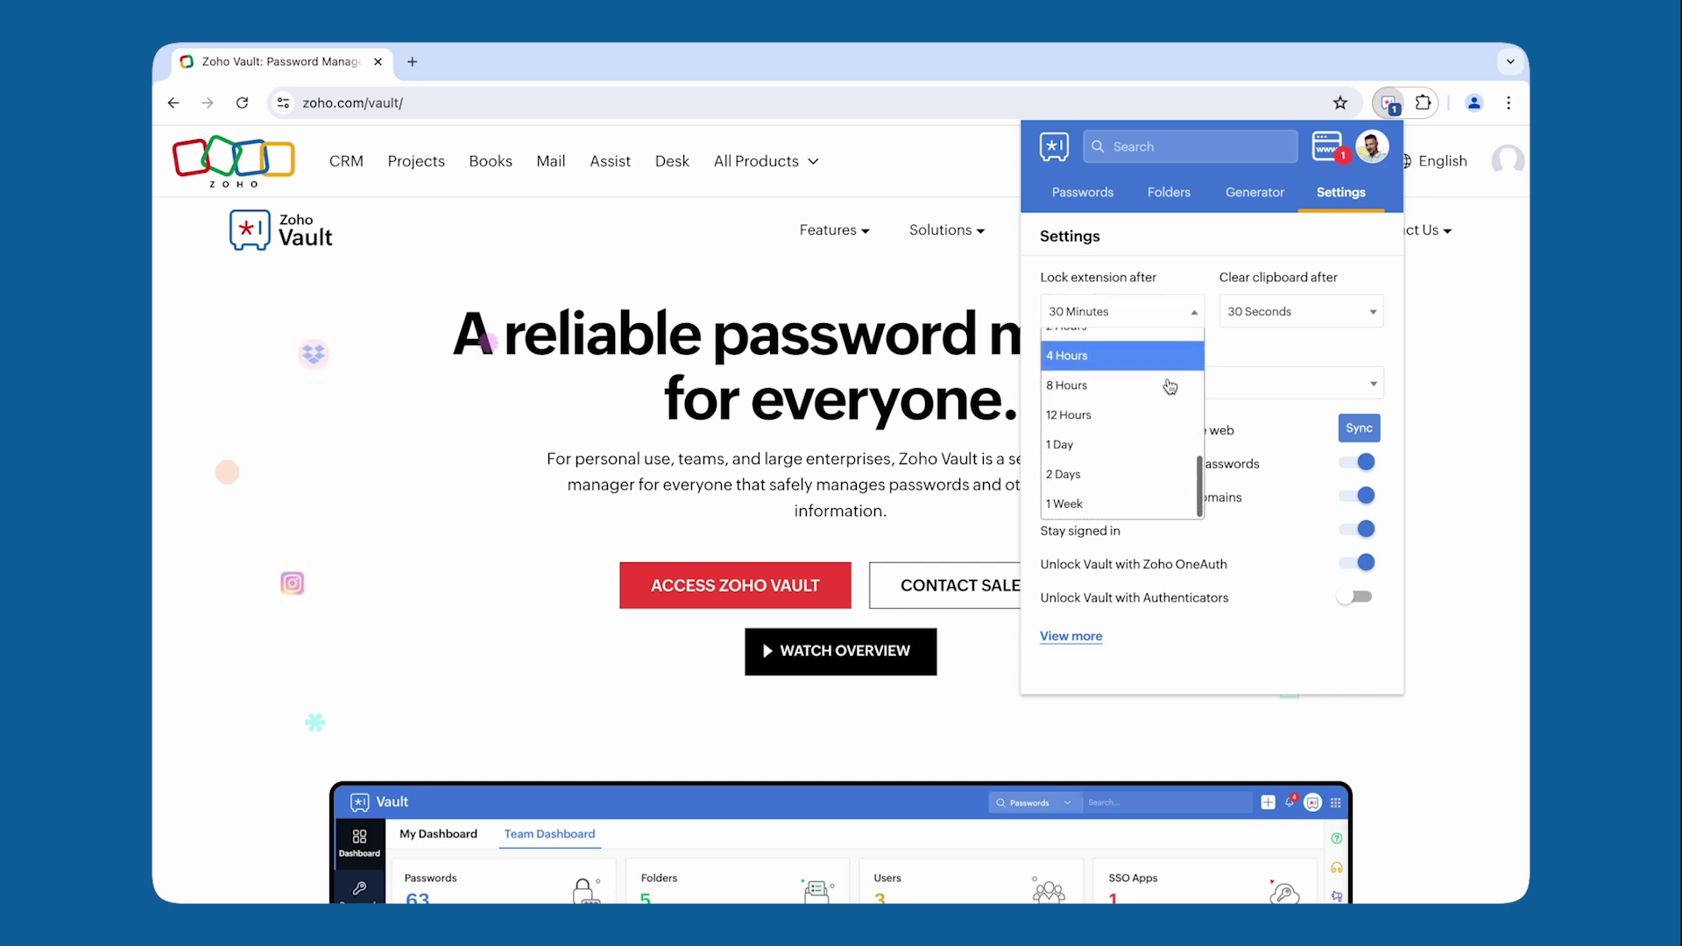
scroll(1171, 383, up, 5)
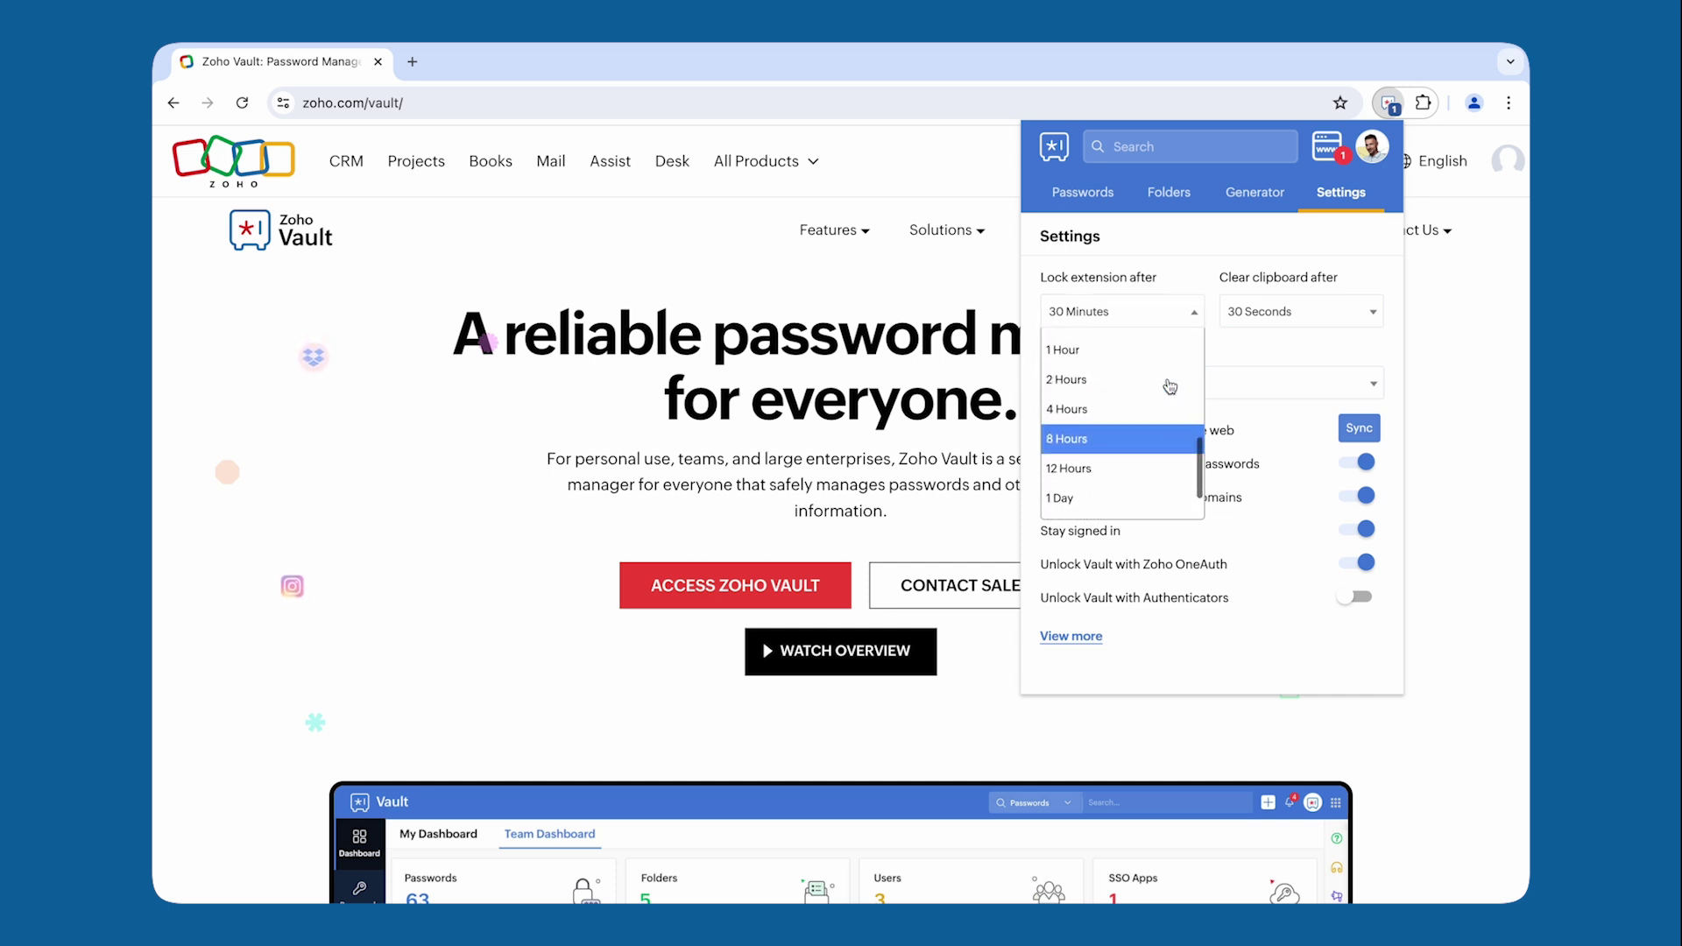
click(1276, 352)
key(Escape)
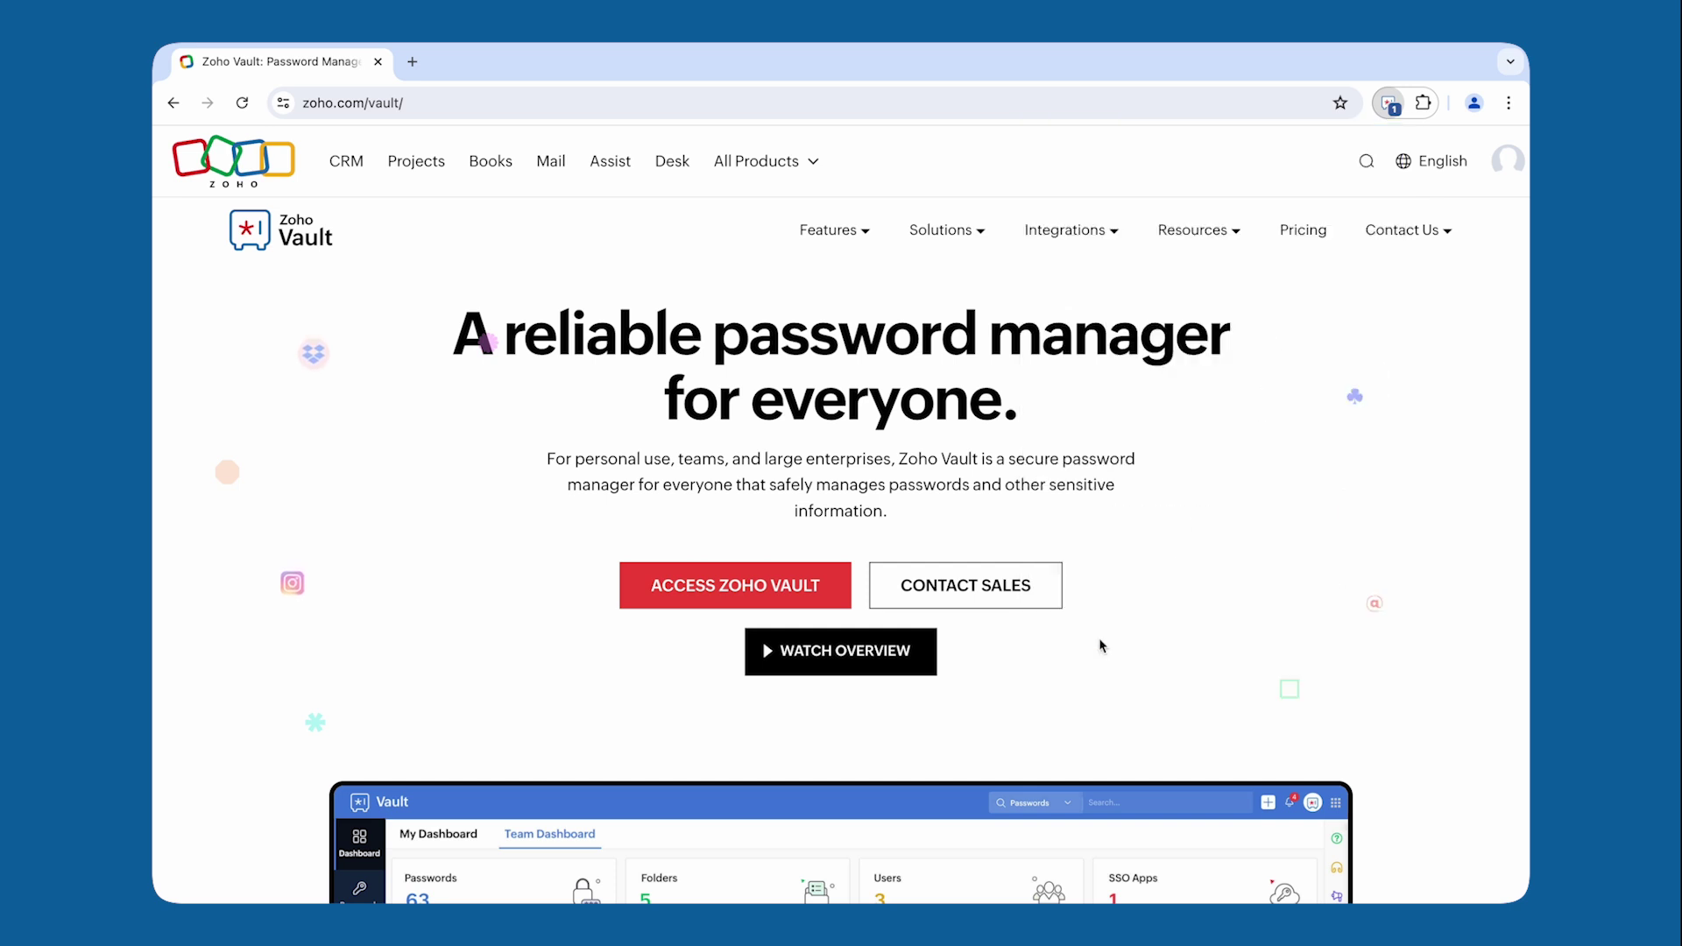
Step: On the LinkedIn sign-in page, open Zoho Vault and enter the master password
scroll(1101, 646, down, 7)
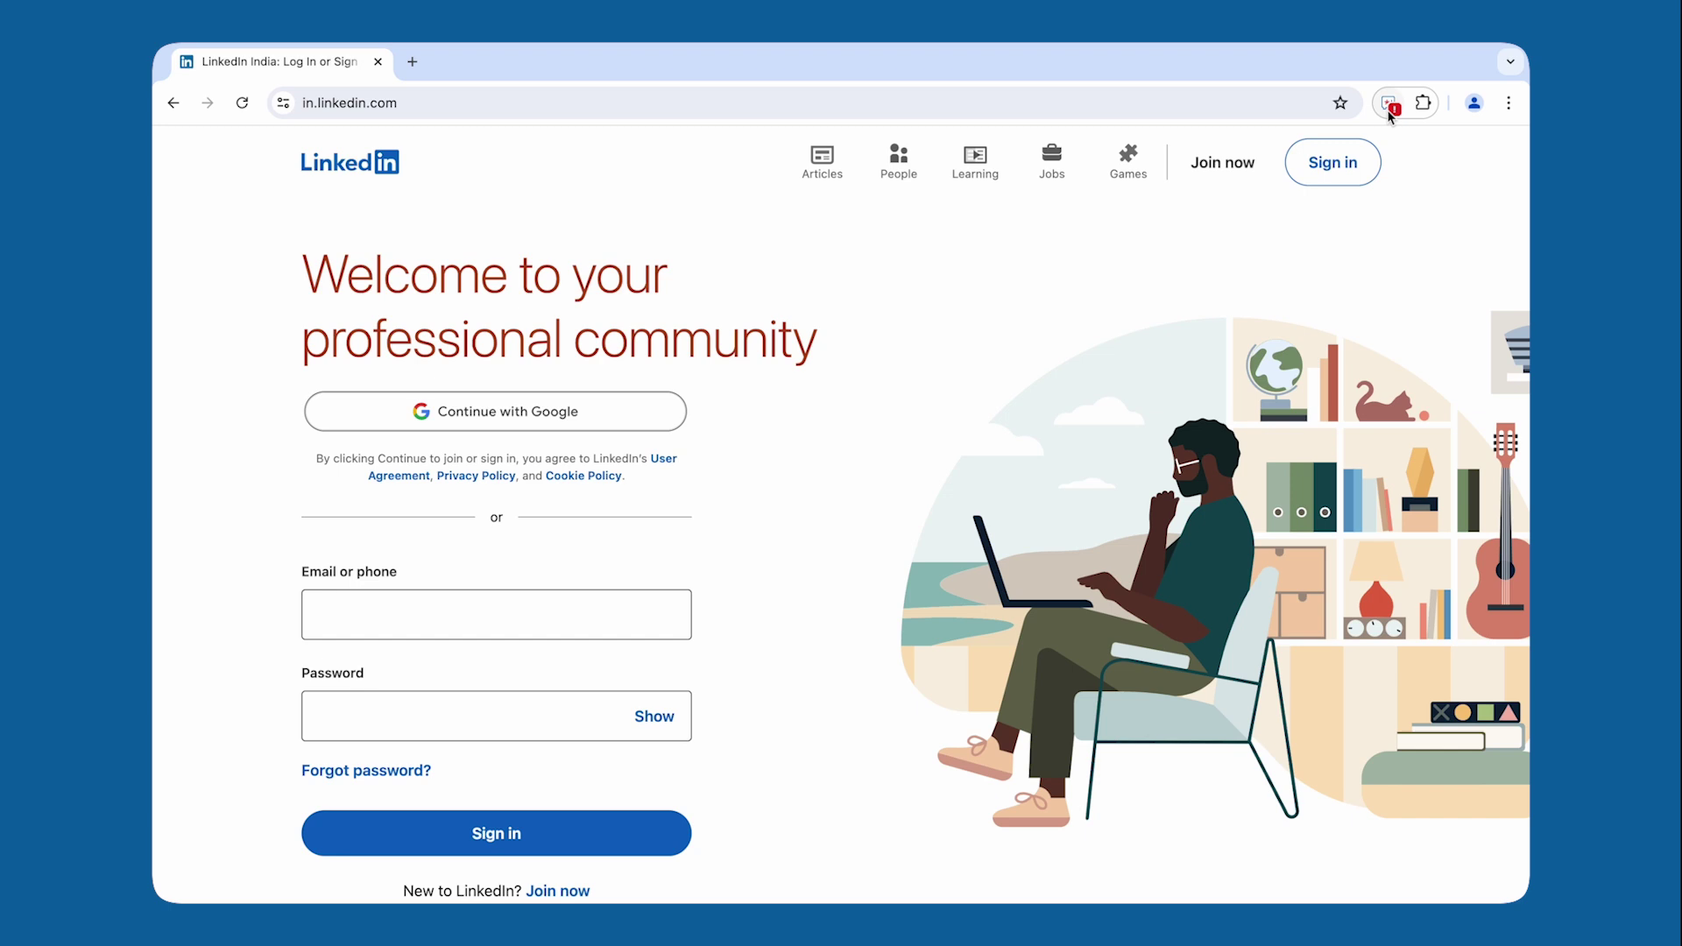
click(1389, 105)
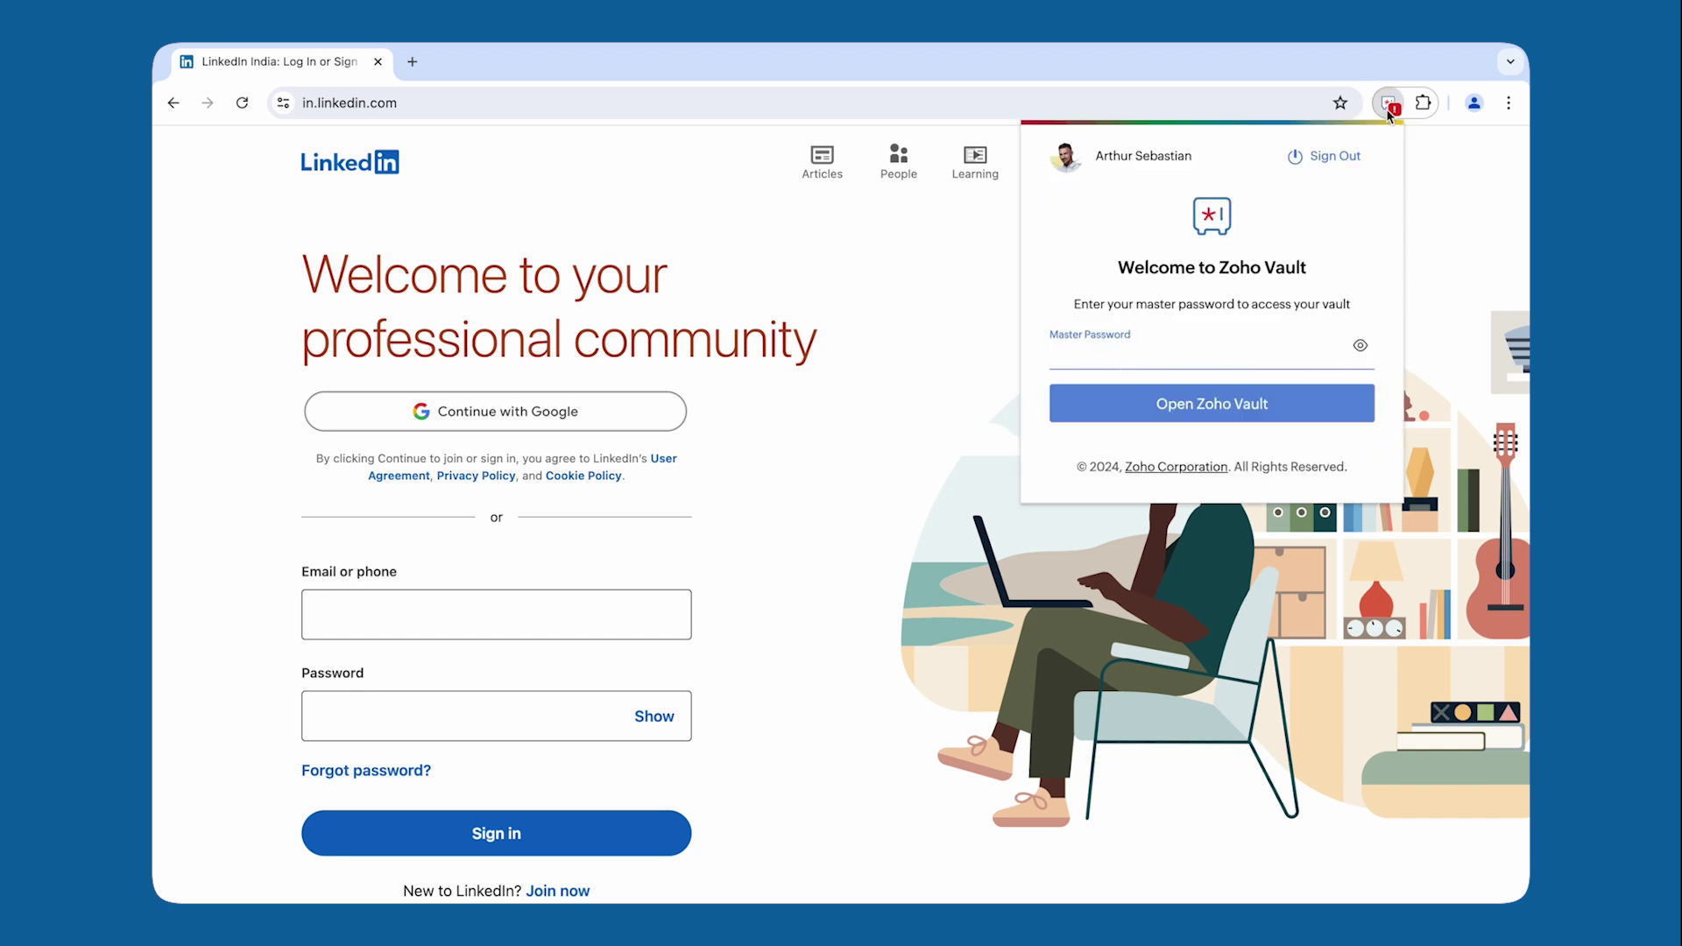
click(1284, 357)
Step: Unlock the vault and save a new linkedin.com entry with the user name and password
click(1333, 405)
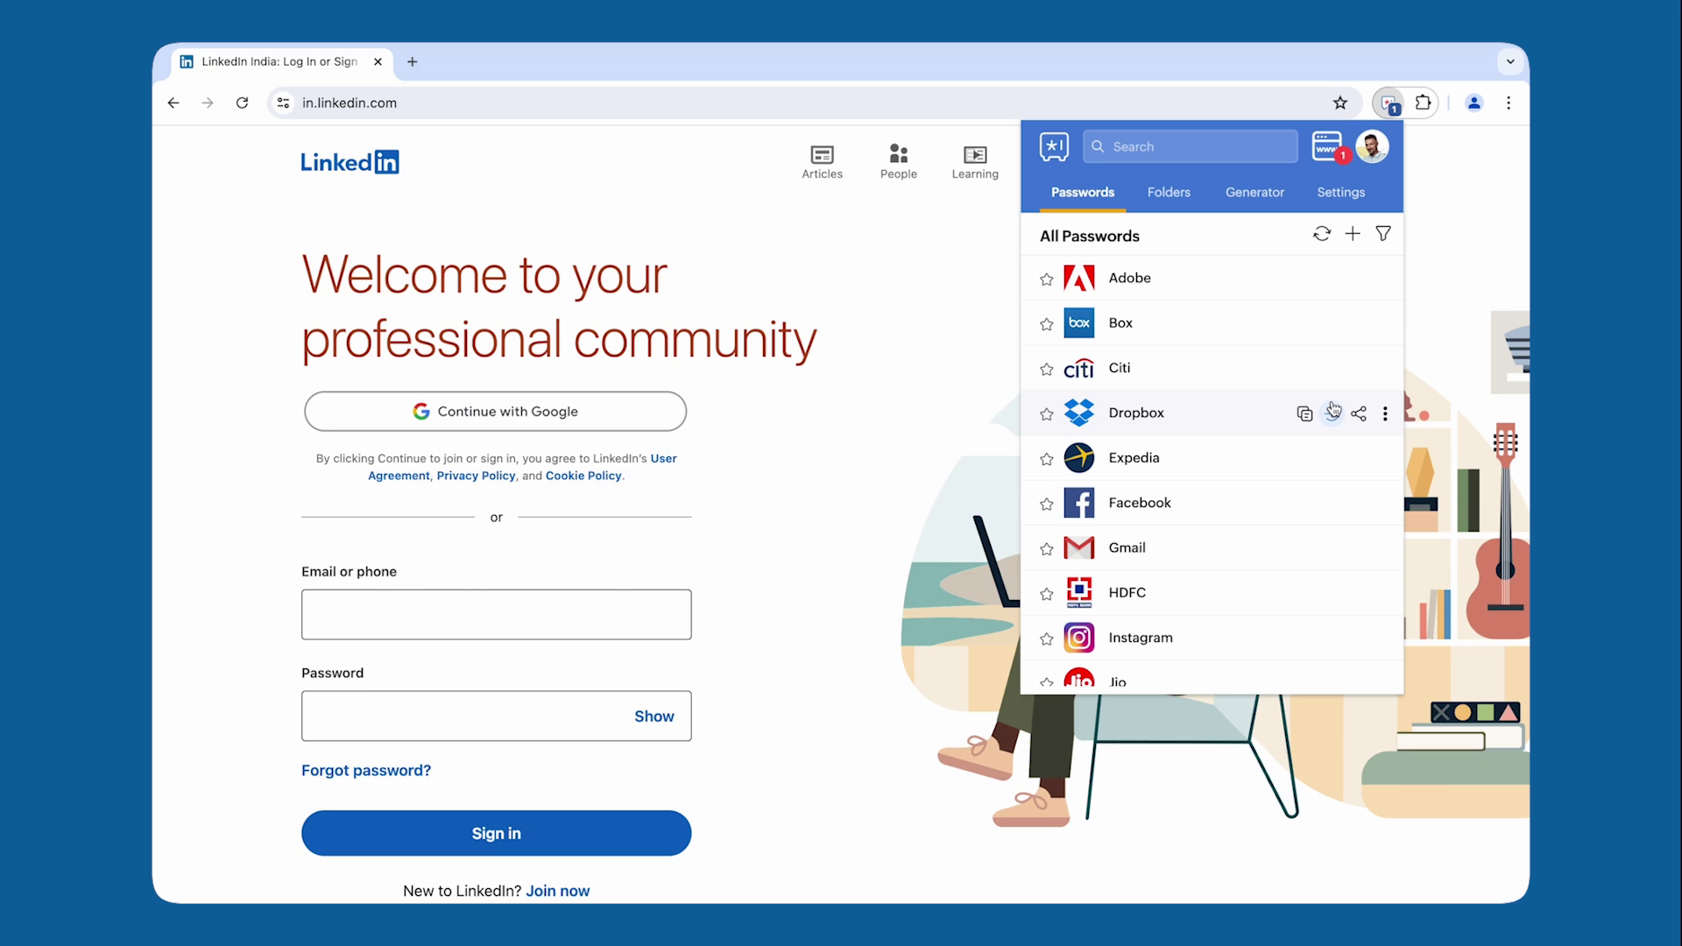
click(1353, 234)
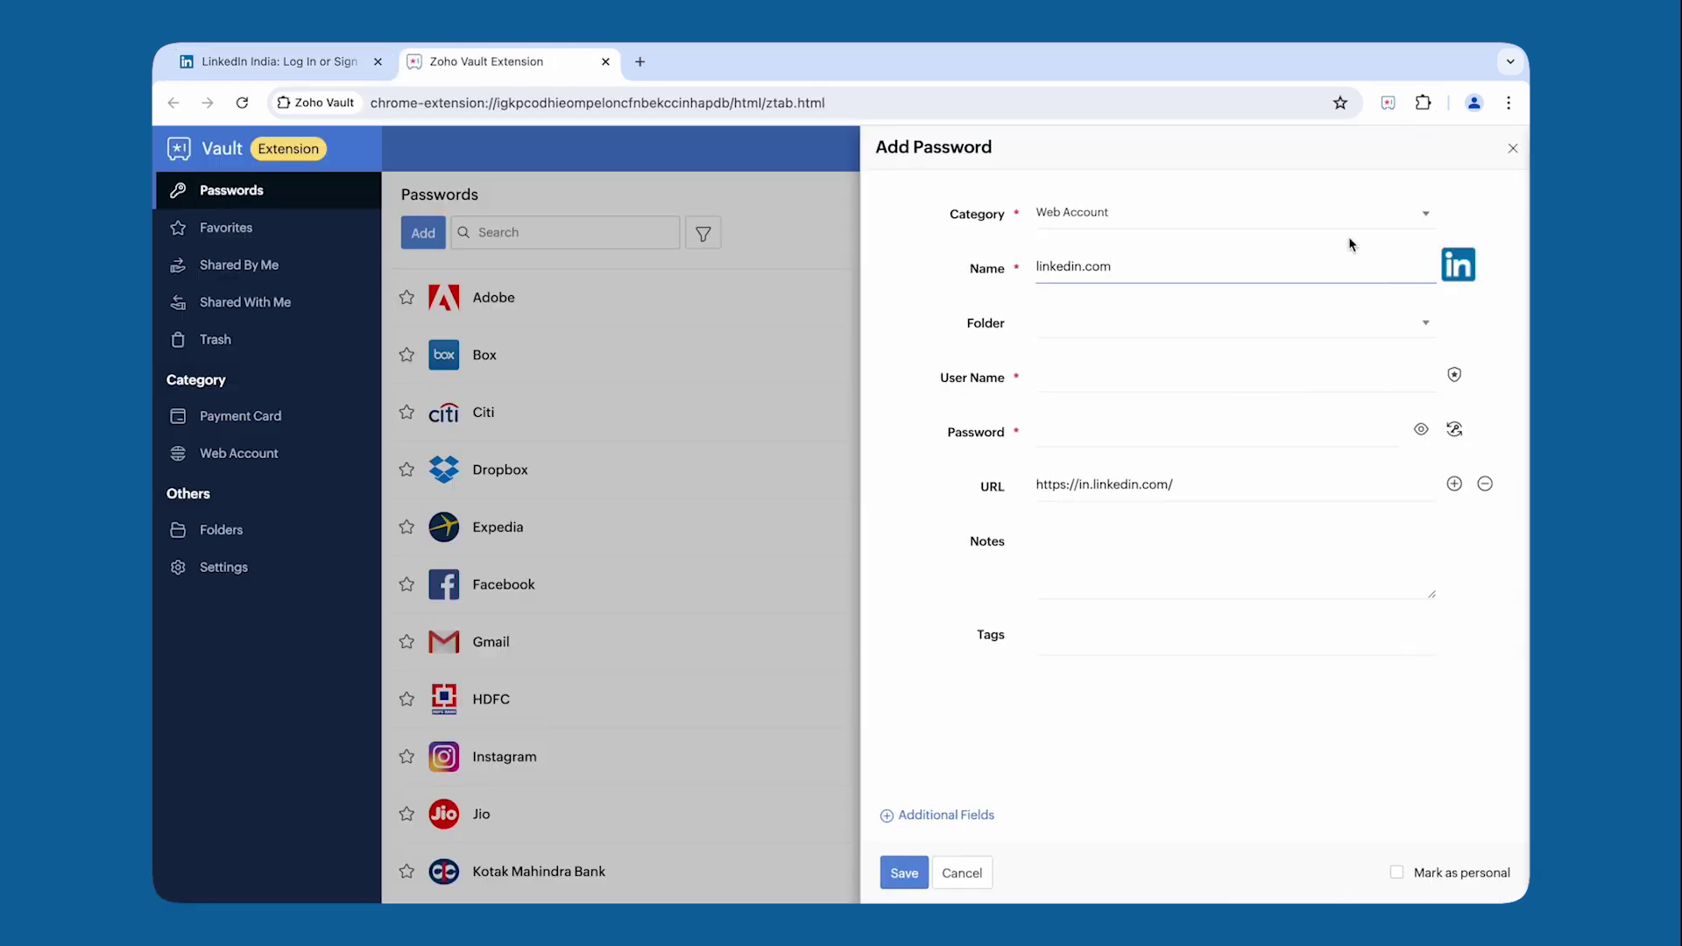
click(1281, 381)
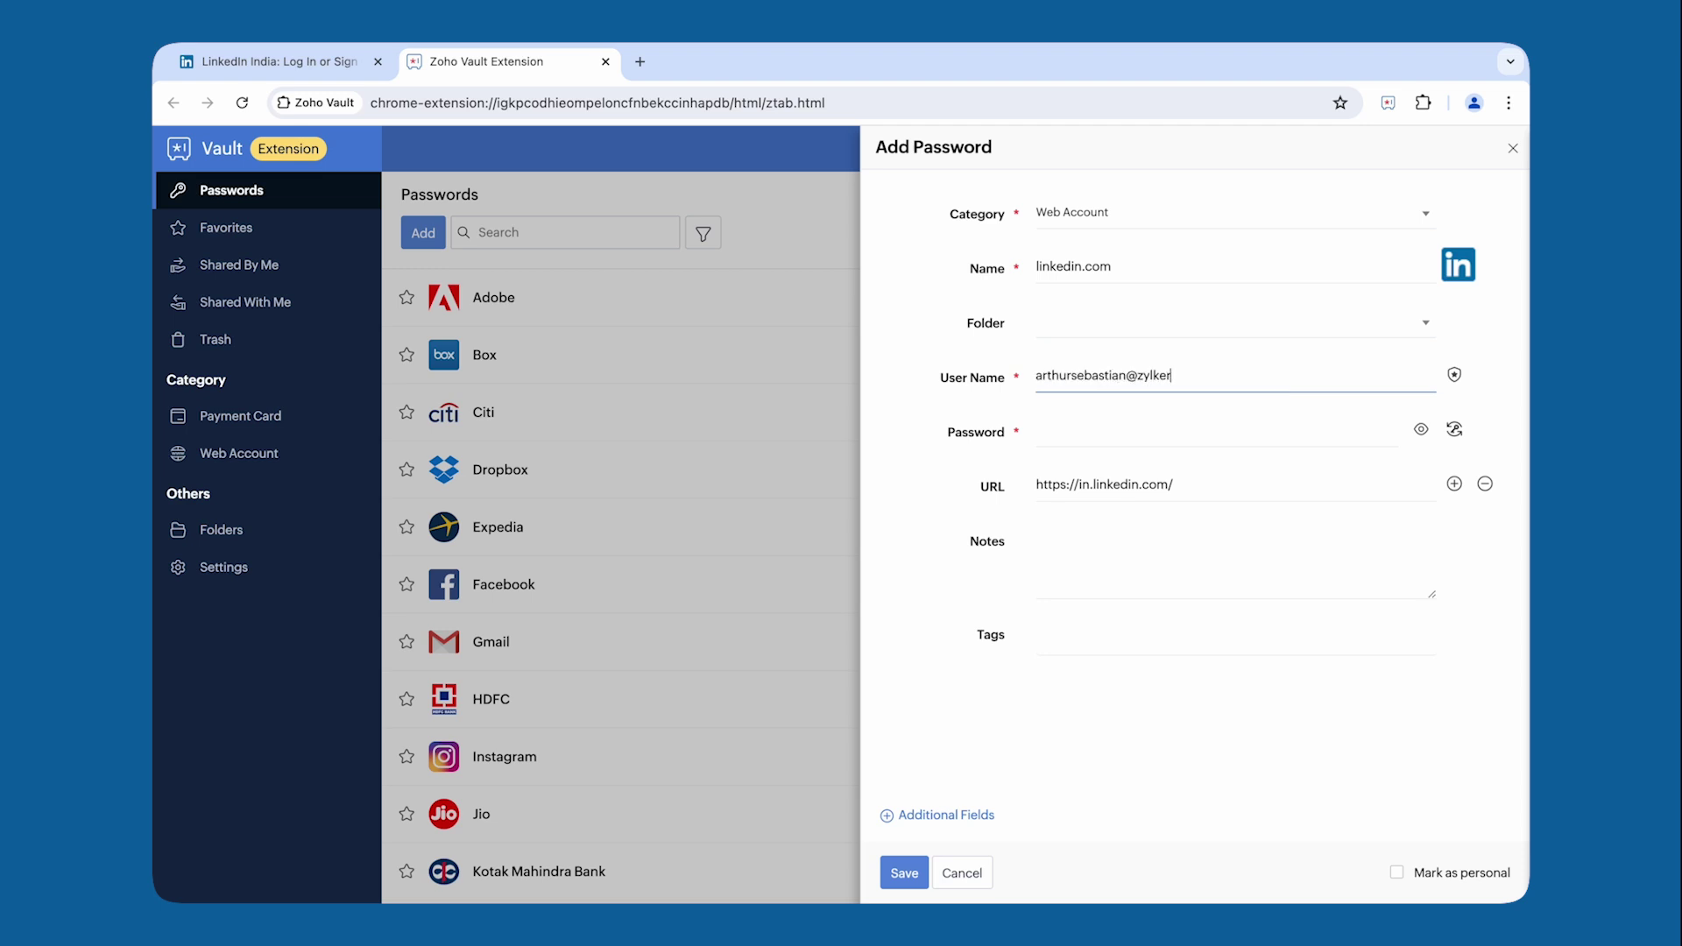
click(1291, 428)
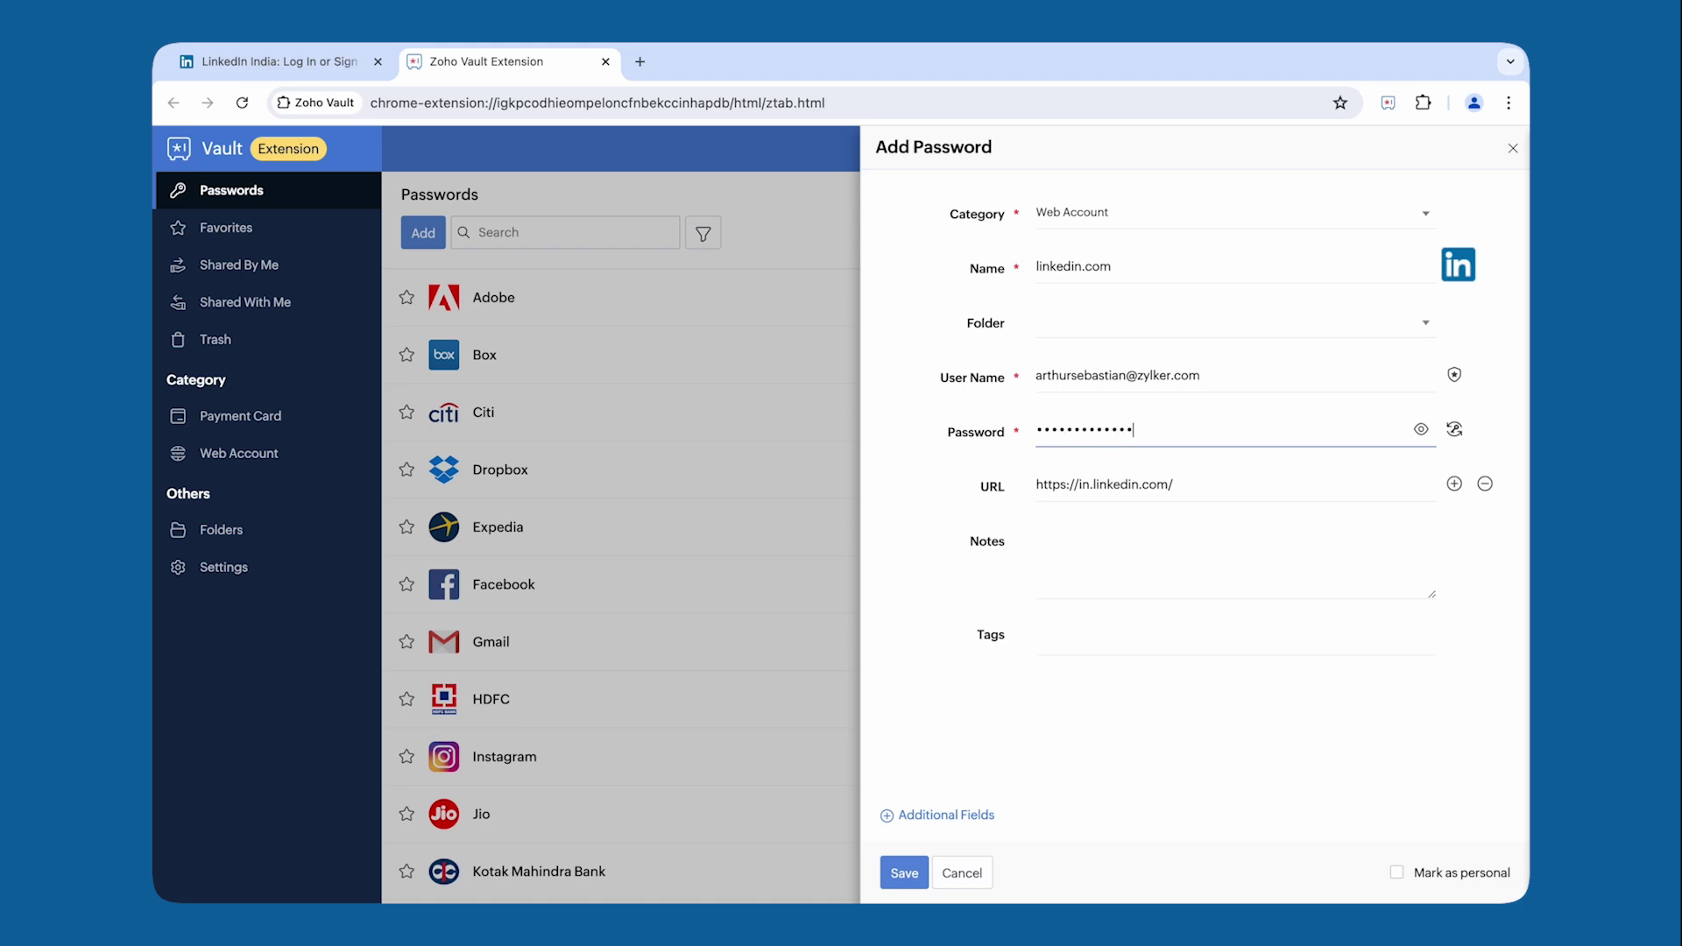
click(907, 874)
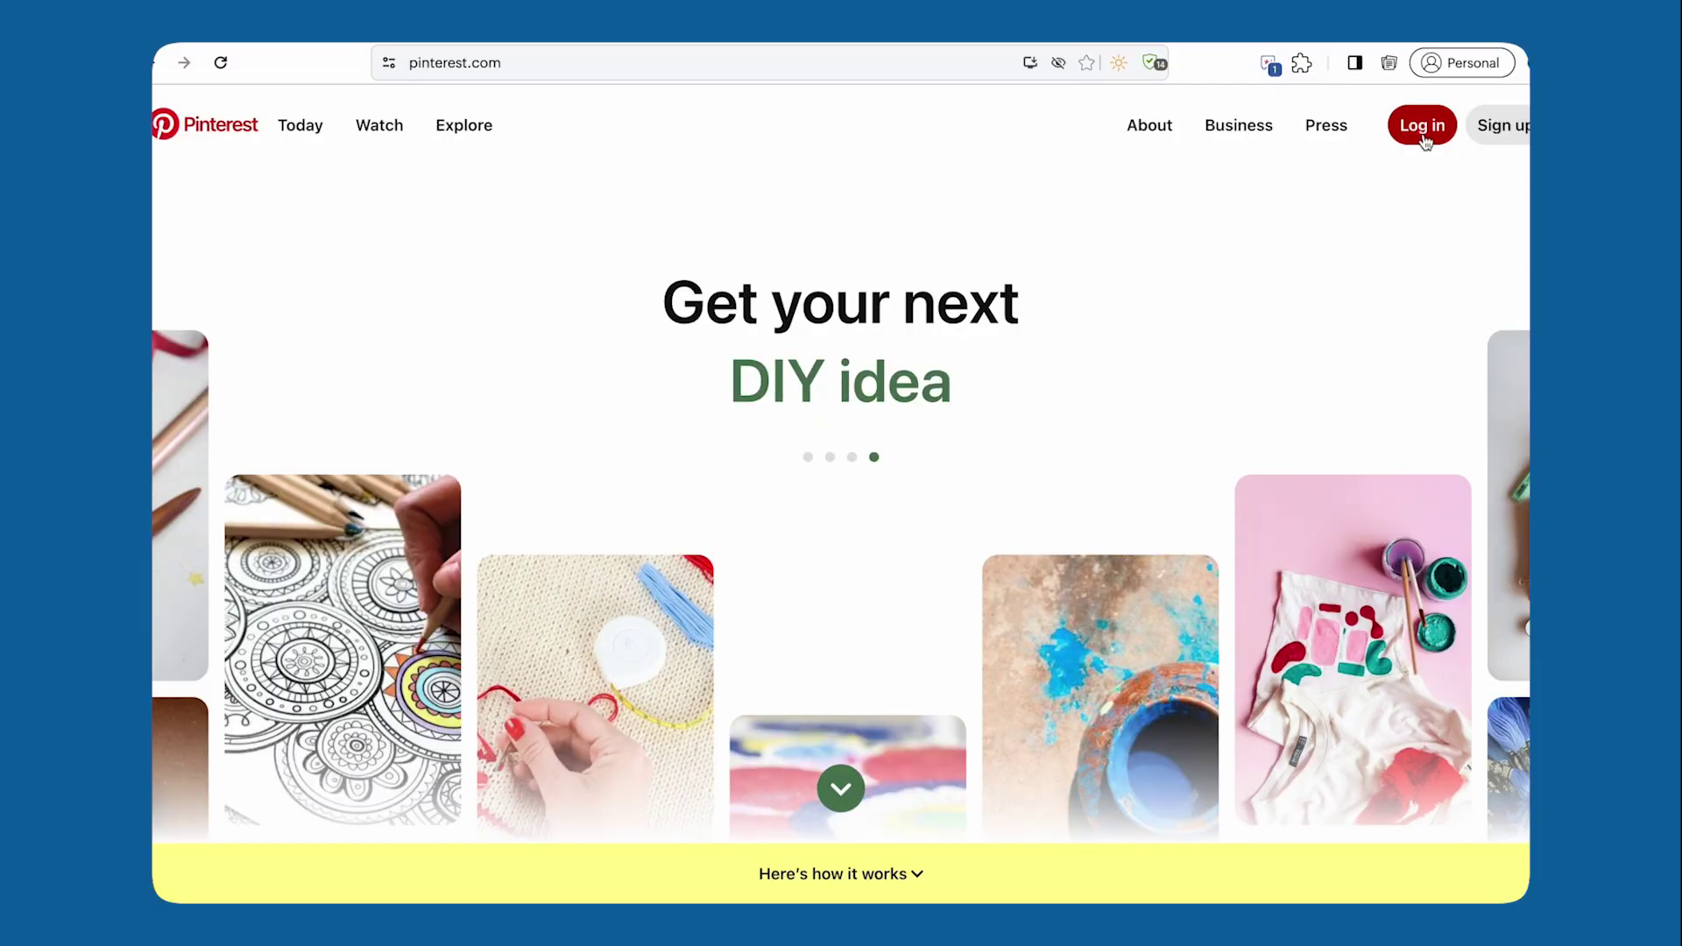
Step: Log in to Pinterest with the account e-mail and password, then save the login to Zoho Vault
click(1422, 124)
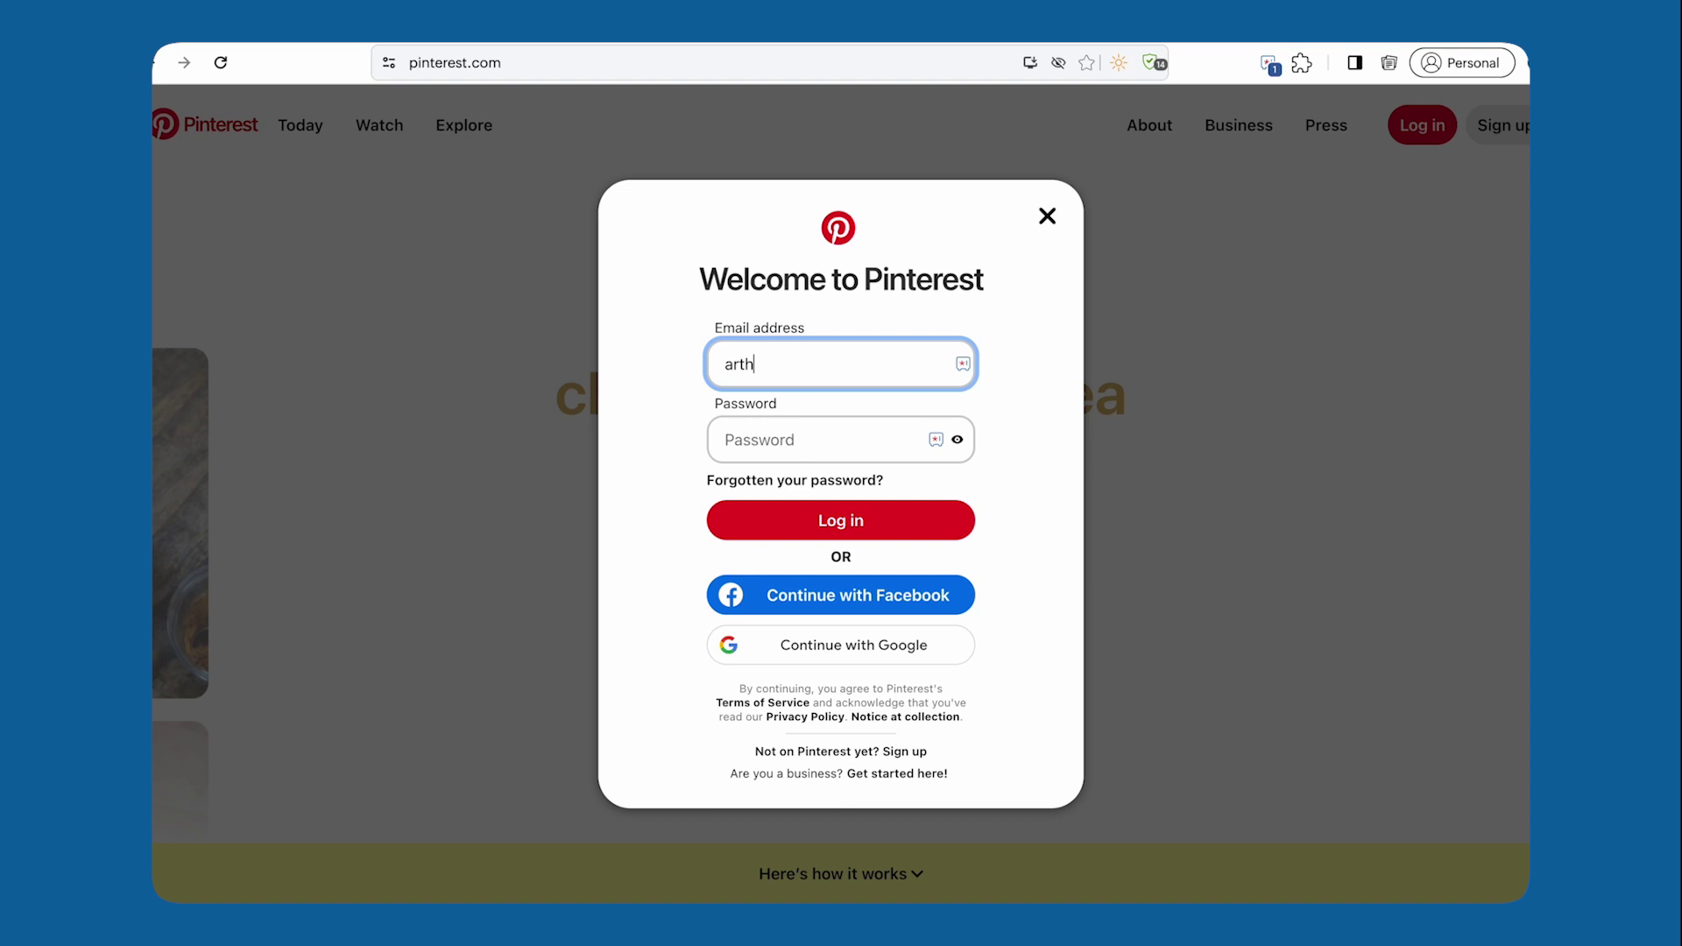
click(875, 443)
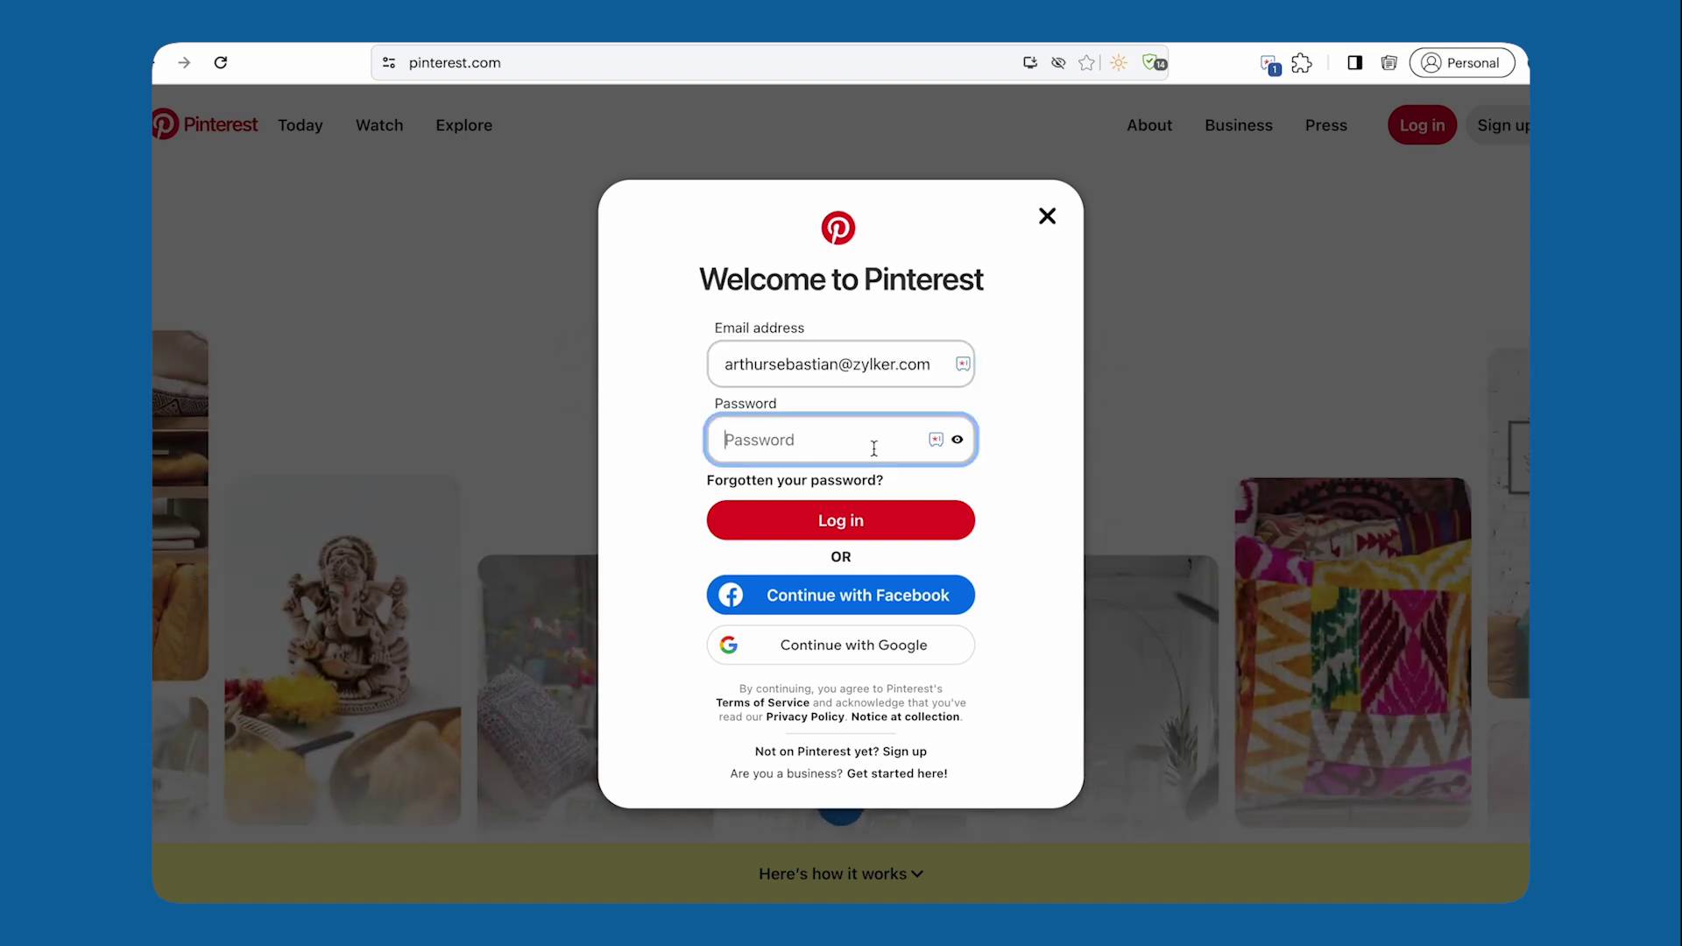
text(••••••••••••••••••••)
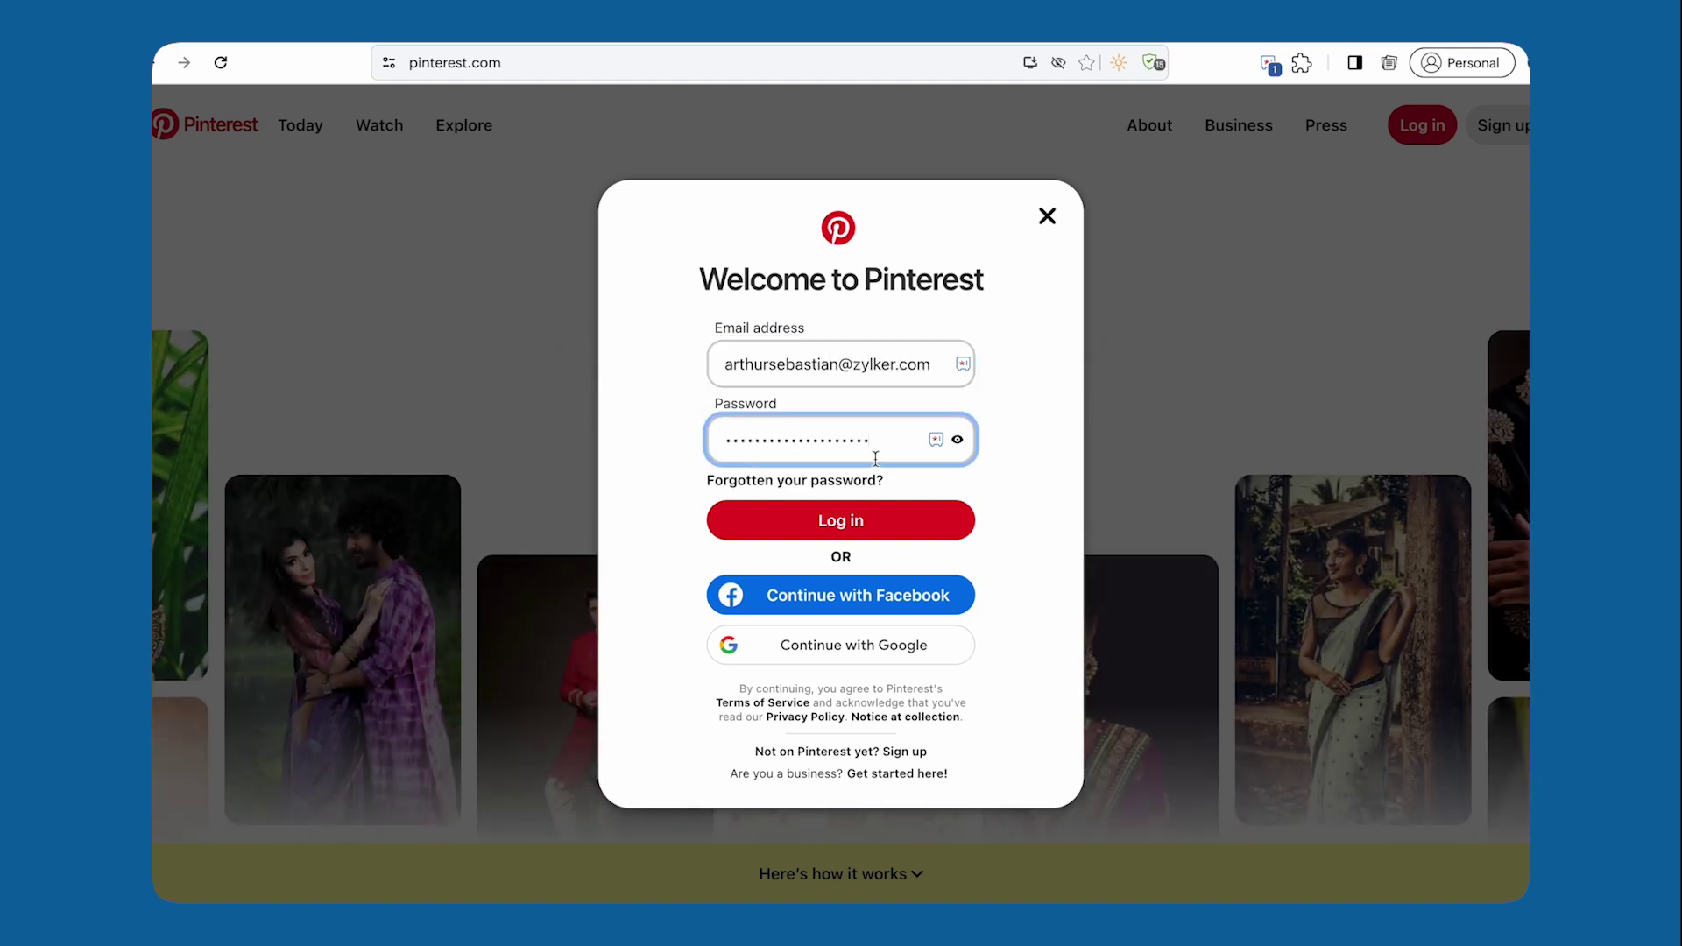
click(880, 518)
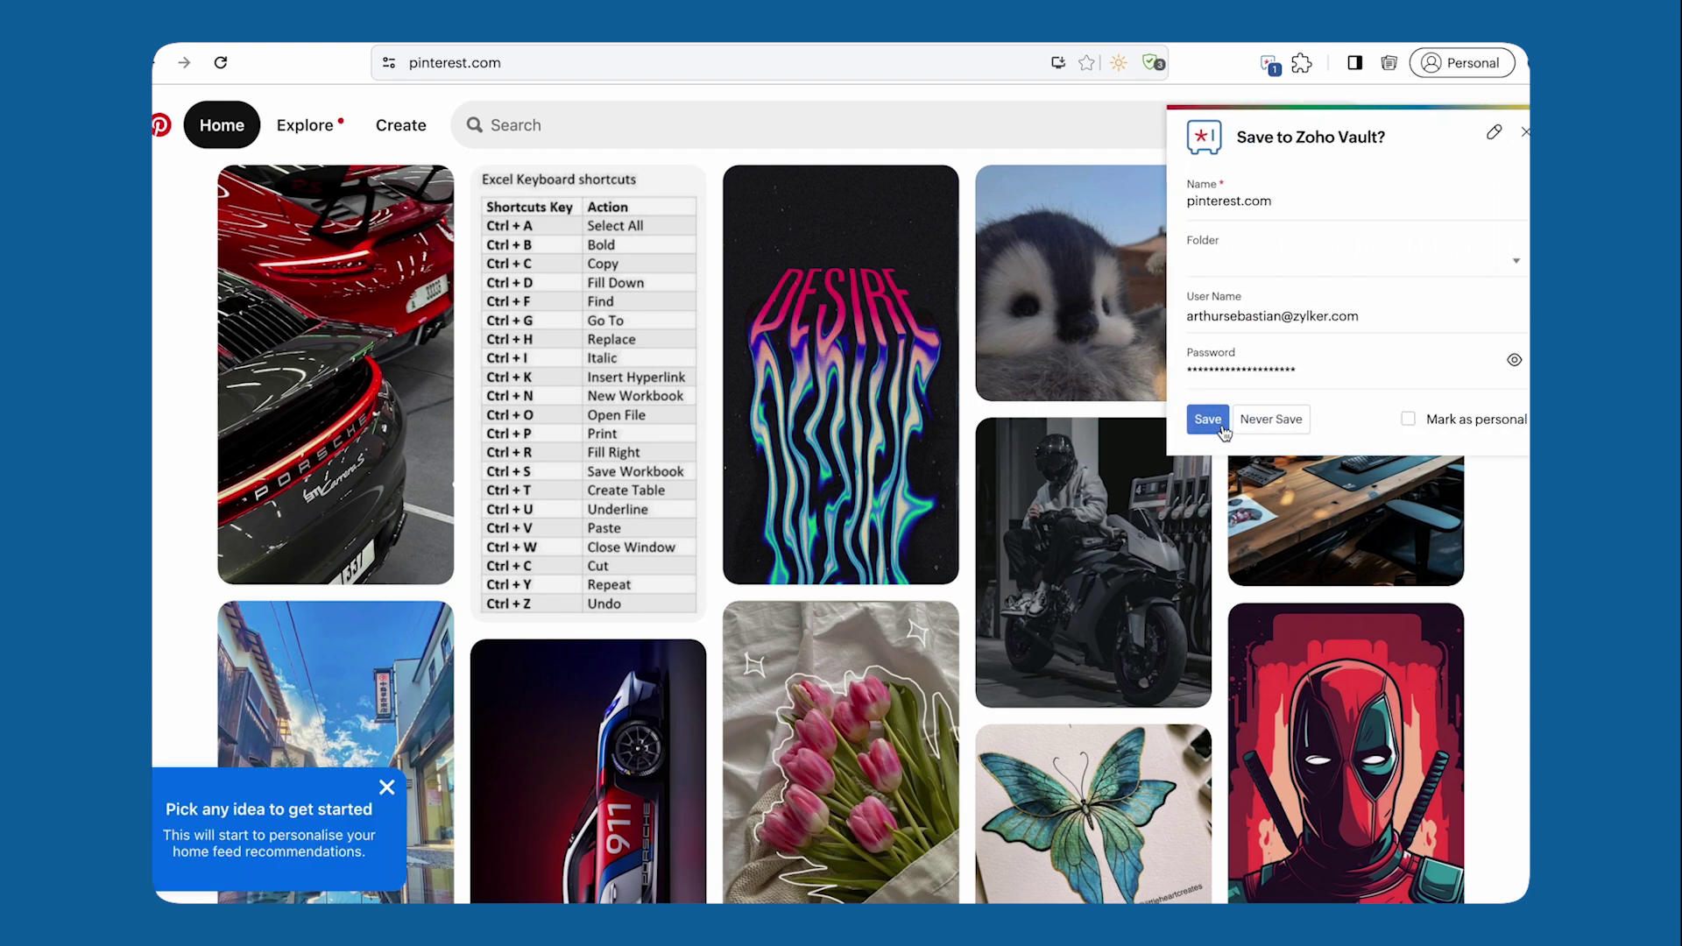
click(1271, 65)
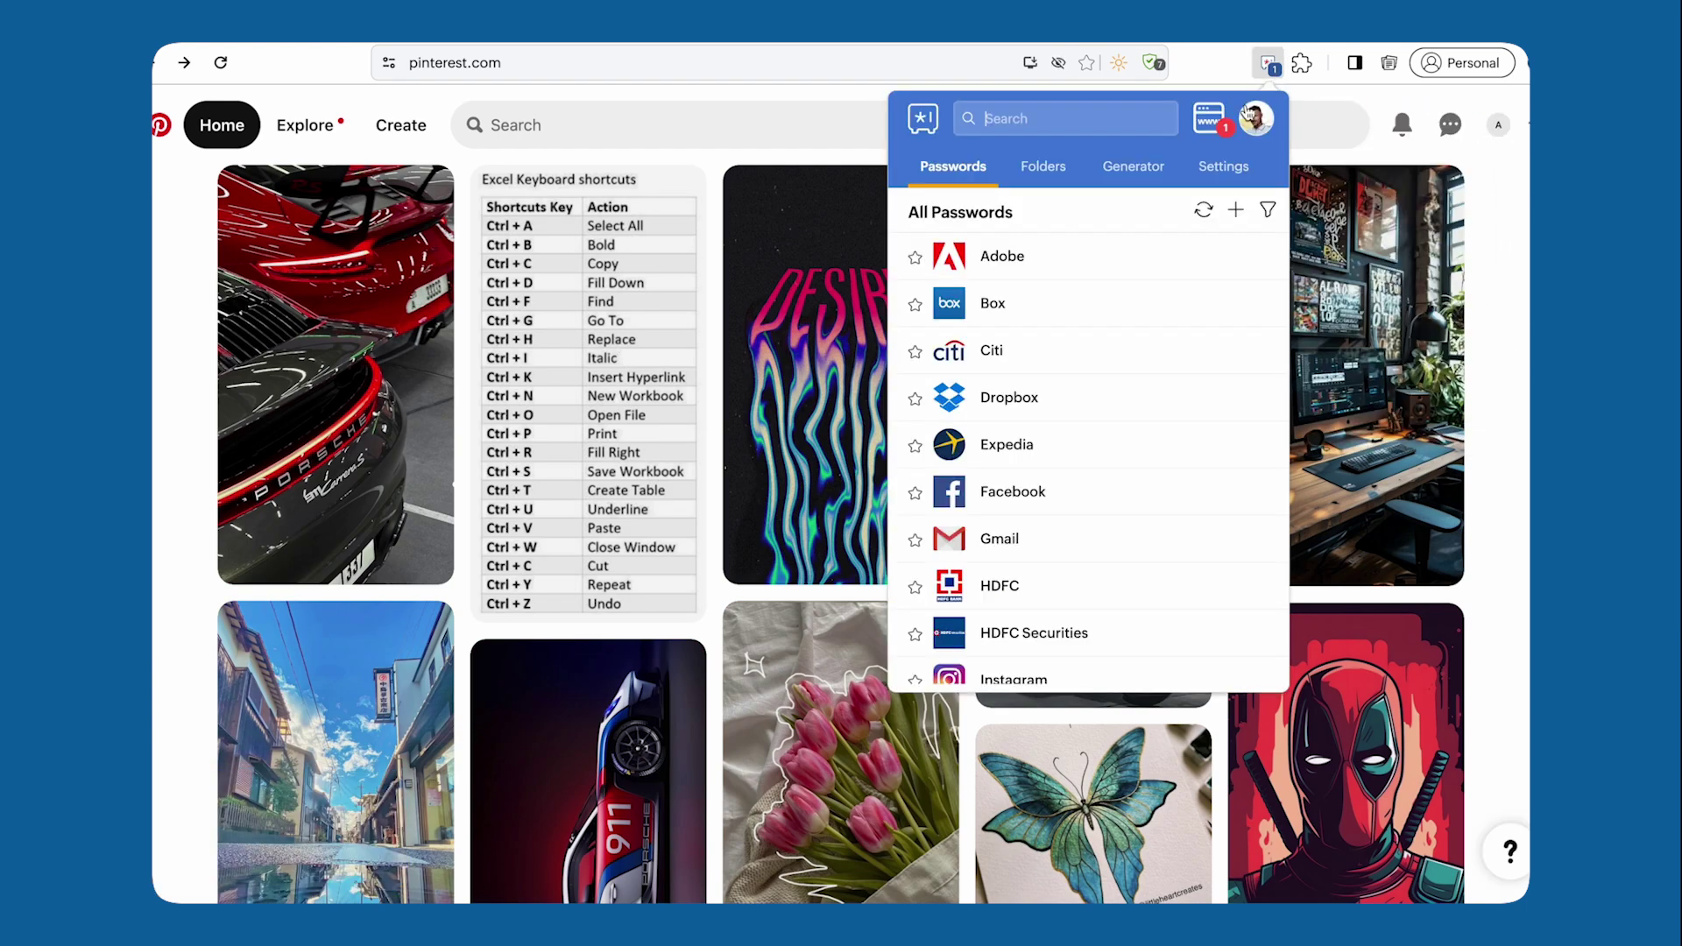
Step: Filter to current-site passwords, open the pinterest.com entry and reveal its user name
click(1210, 119)
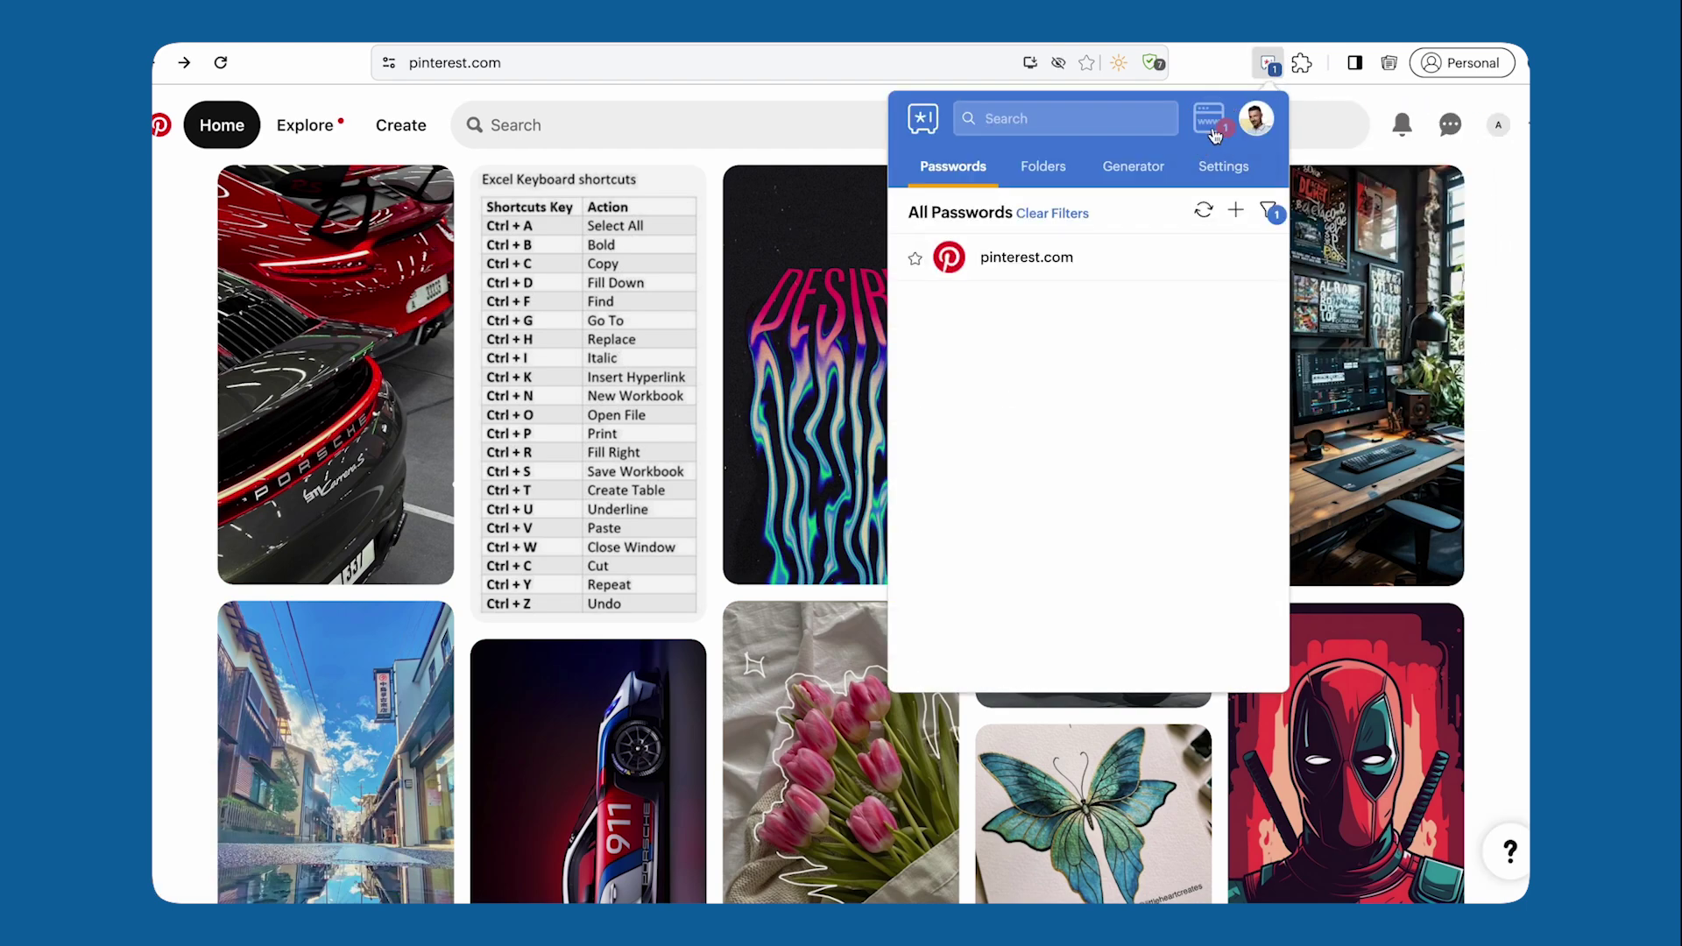
click(1100, 261)
click(1190, 308)
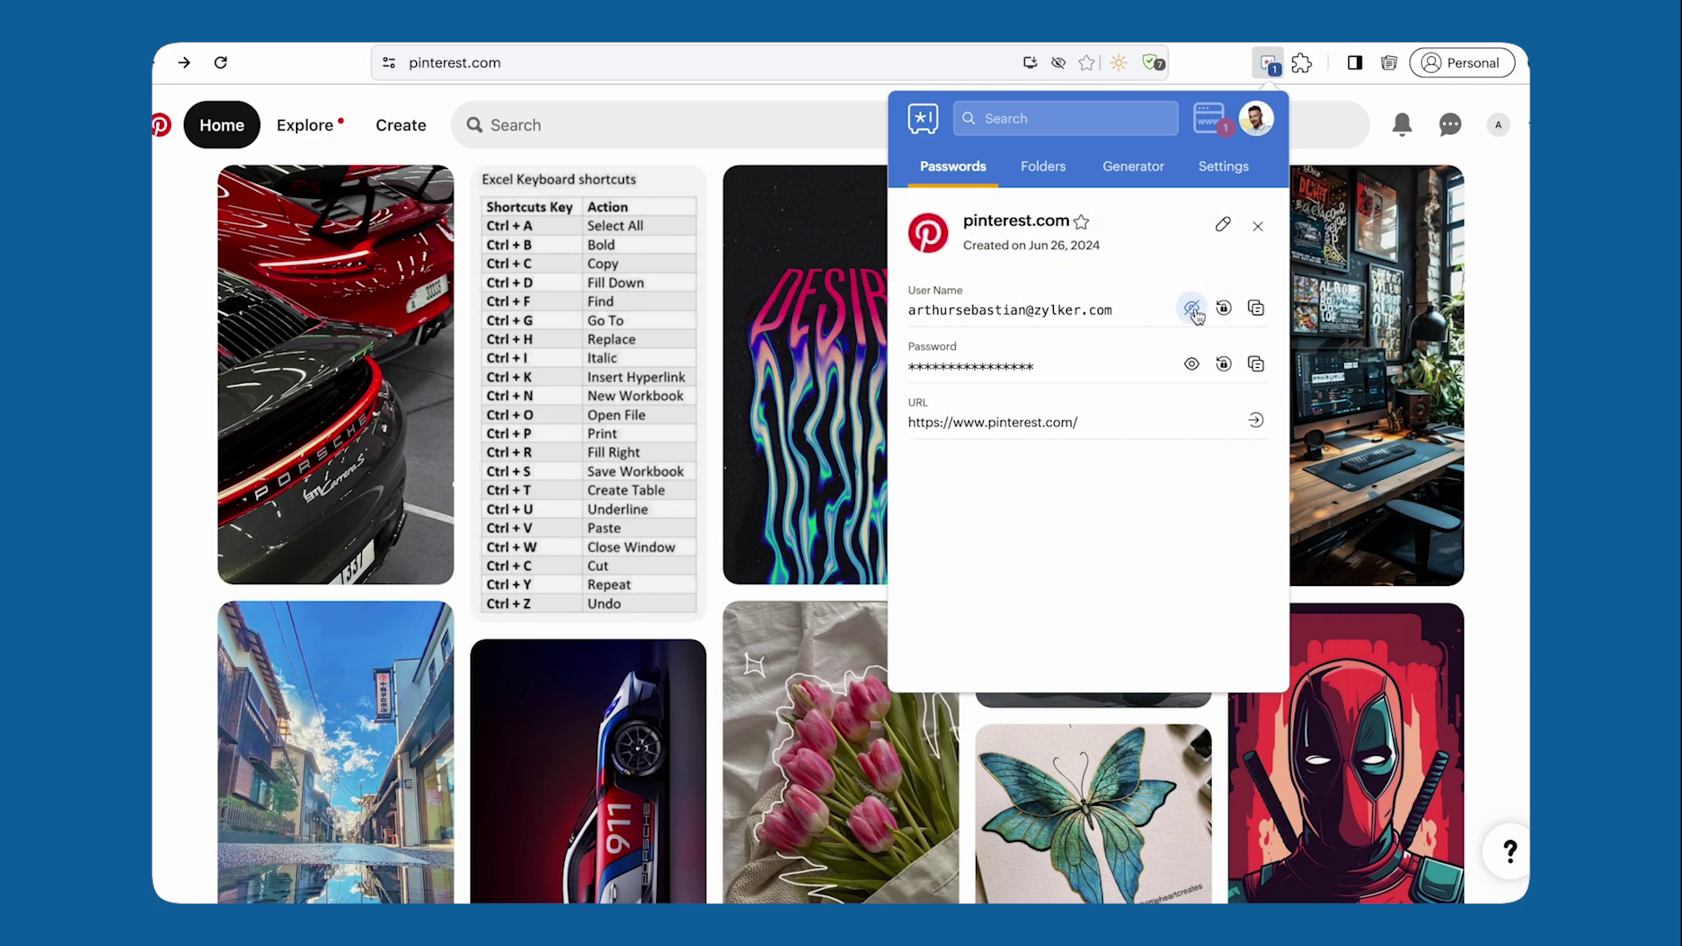